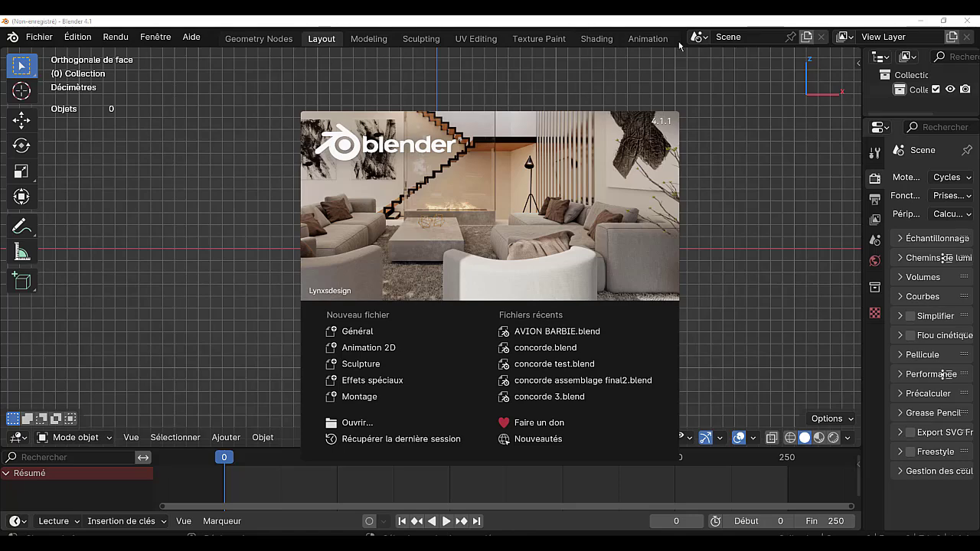
Step: Dismiss the welcome screen and add a cube mesh at the centre of the empty scene
{"action": "left_click", "coordinate": [760, 239]}
{"action": "left_click", "coordinate": [226, 437]}
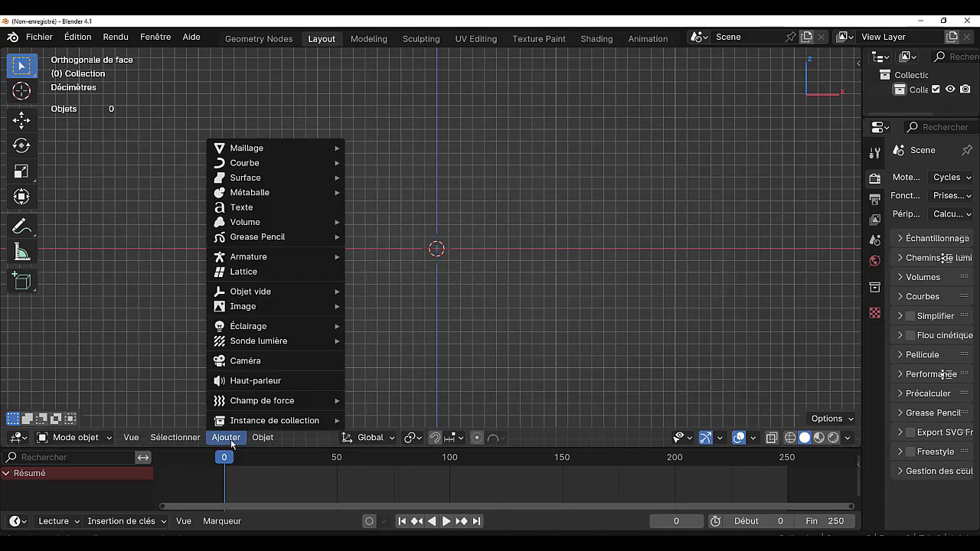
{"action": "mouse_move", "coordinate": [255, 147]}
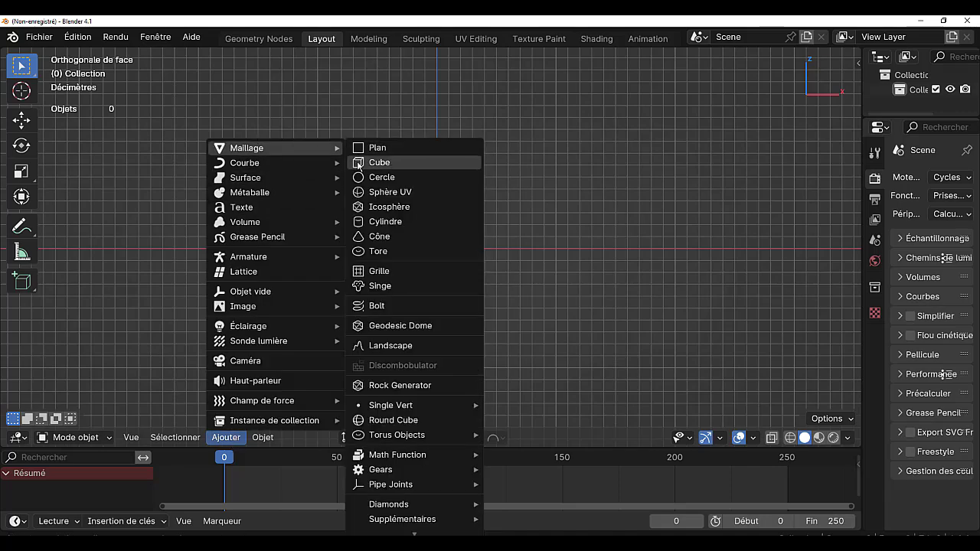
{"action": "left_click", "coordinate": [395, 163]}
{"action": "scroll", "coordinate": [599, 283], "scroll_direction": "down", "scroll_amount": 5}
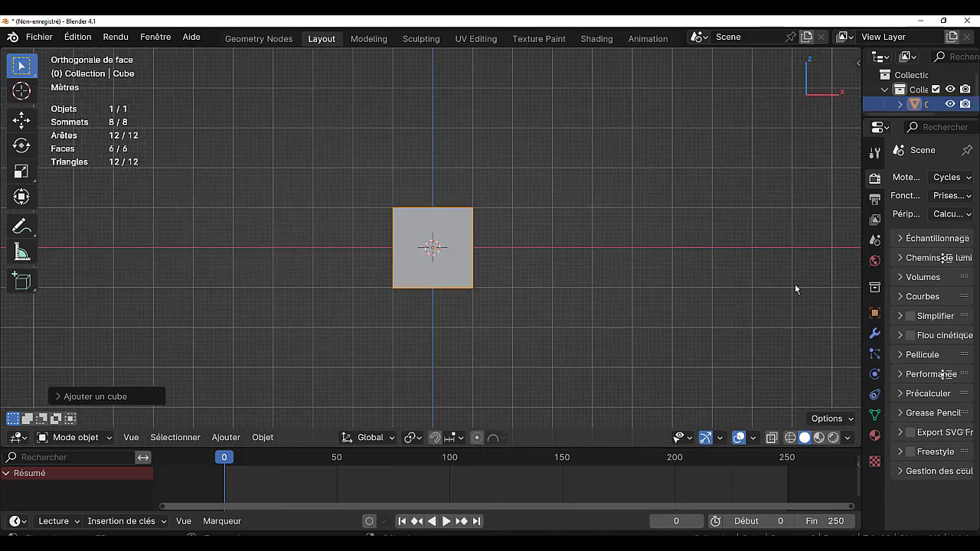
{"action": "middle_click_drag", "start_coordinate": [794, 289], "coordinate": [786, 308]}
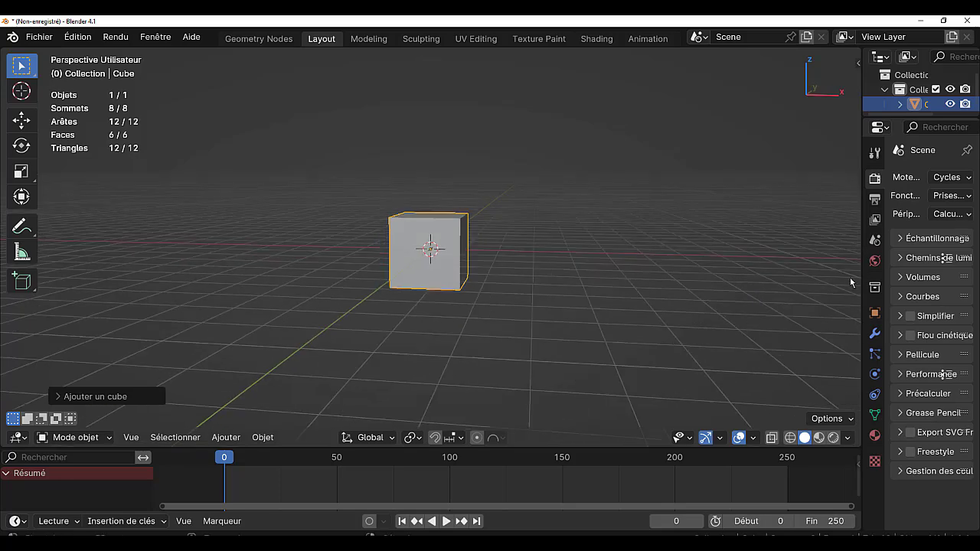
Step: Create a new material on the cube and set its base colour to blue
{"action": "left_click_drag", "start_coordinate": [860, 277], "coordinate": [782, 286]}
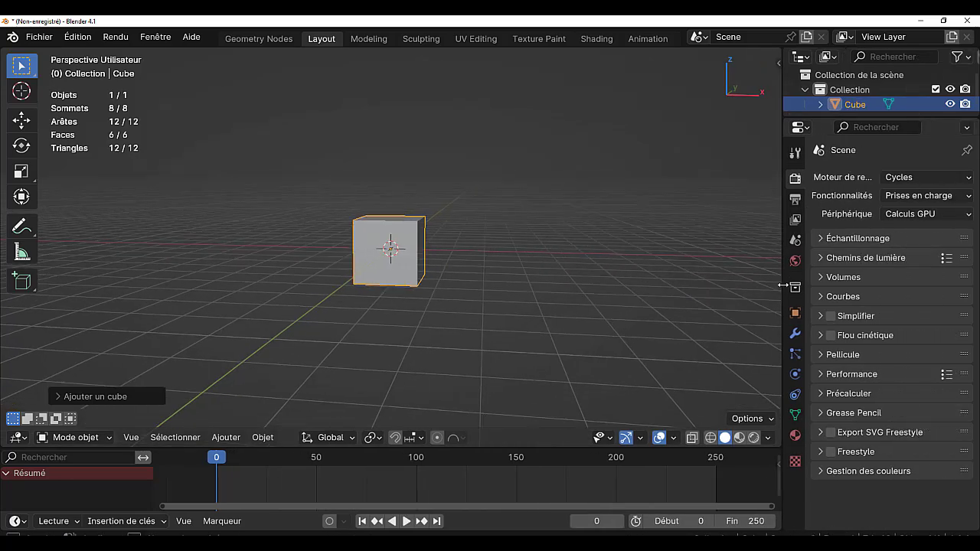
{"action": "left_click", "coordinate": [794, 436]}
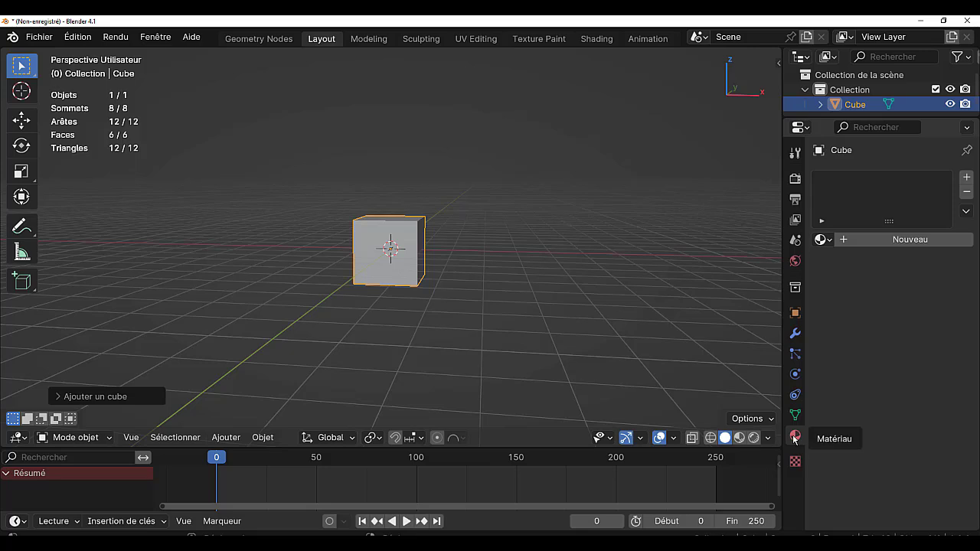
{"action": "left_click", "coordinate": [890, 239]}
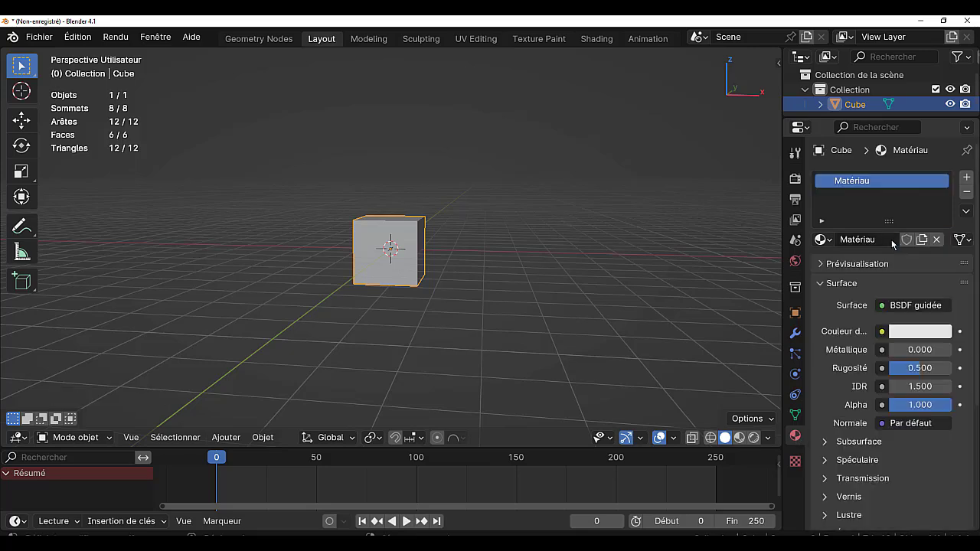
{"action": "left_click", "coordinate": [925, 331]}
{"action": "left_click", "coordinate": [894, 137]}
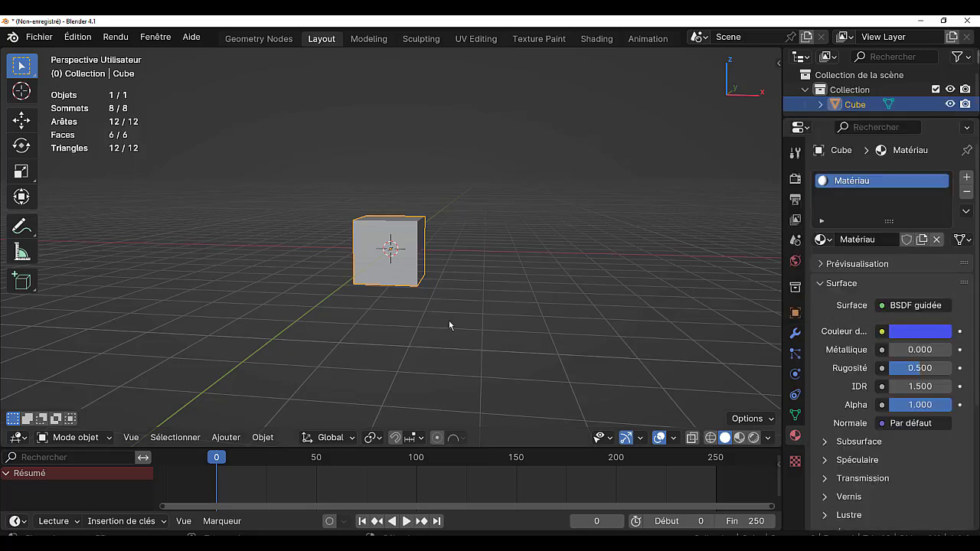
Step: Show the viewport in material preview shading and check the list of existing materials, keeping Matériau on the cube
{"action": "left_click", "coordinate": [738, 437]}
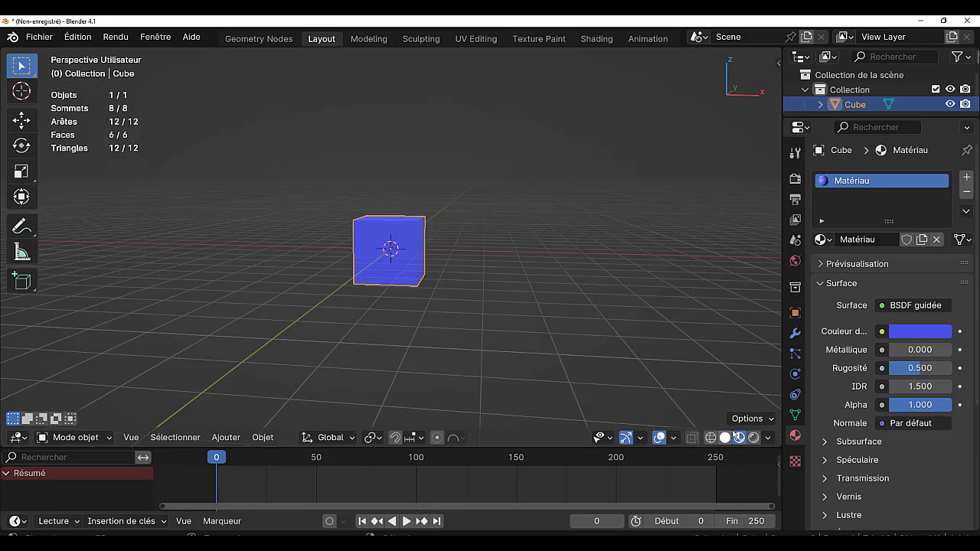
{"action": "middle_click_drag", "start_coordinate": [533, 310], "coordinate": [480, 316]}
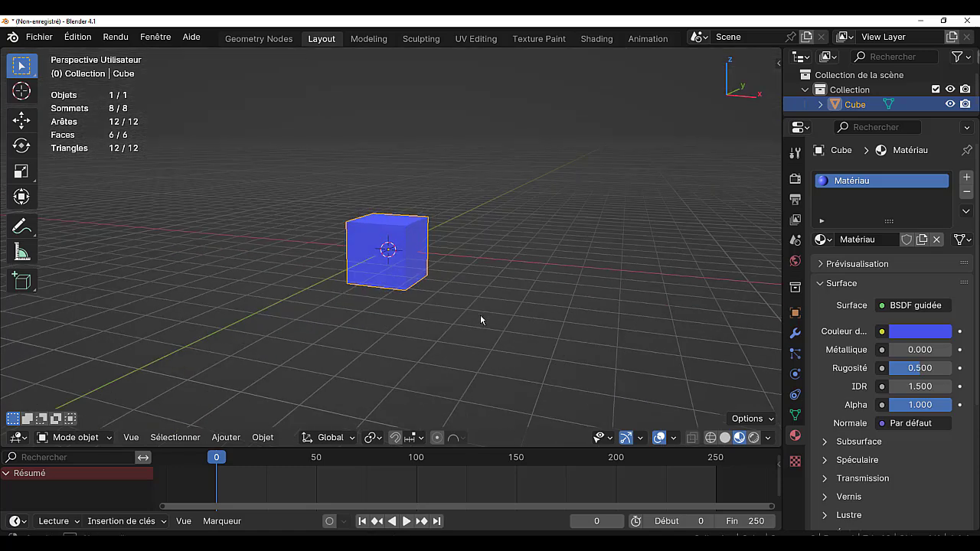
{"action": "left_click", "coordinate": [822, 239]}
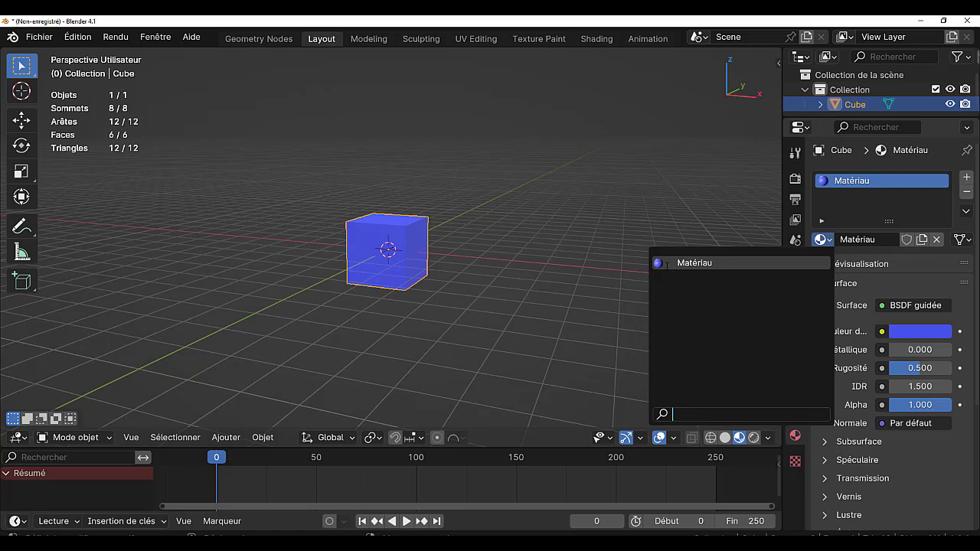
{"action": "left_click", "coordinate": [672, 262]}
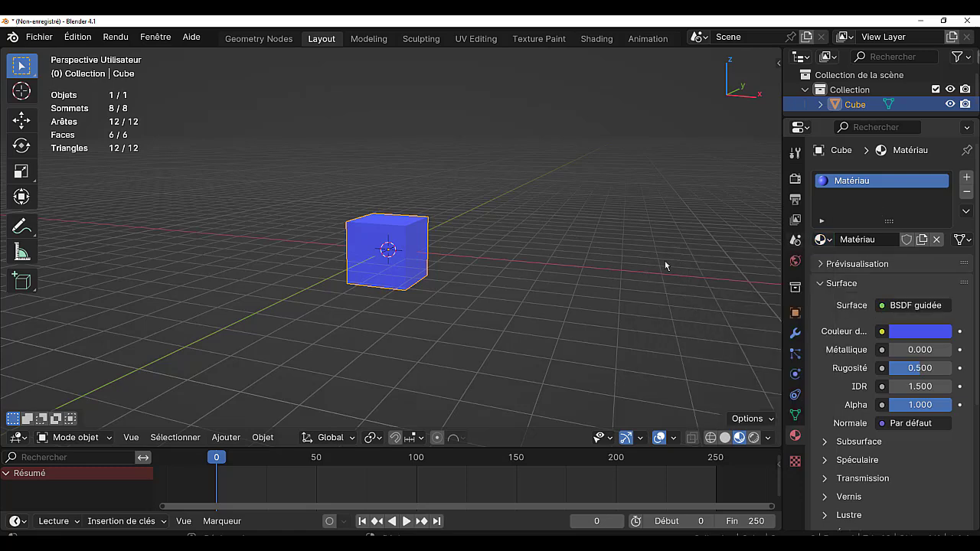
Step: Add a second cube and move it about 4 m along the X axis, away from the blue cube
{"action": "left_click", "coordinate": [226, 437]}
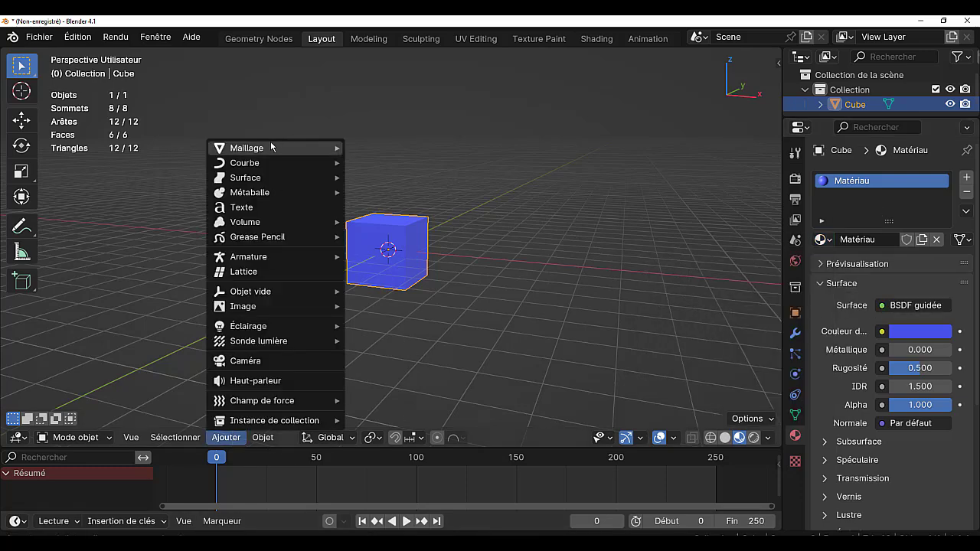
{"action": "mouse_move", "coordinate": [283, 147]}
{"action": "left_click", "coordinate": [382, 163]}
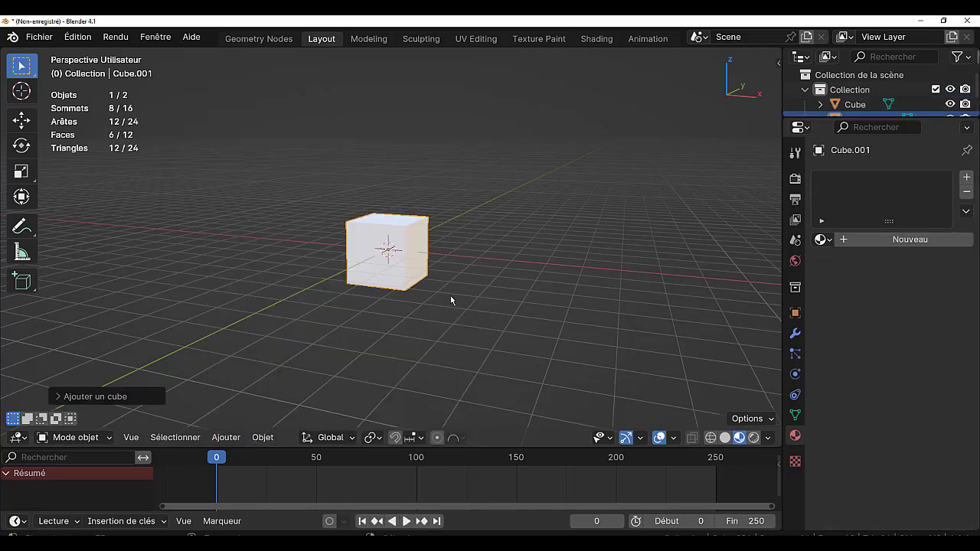
{"action": "key", "text": "g"}
{"action": "key", "text": "x"}
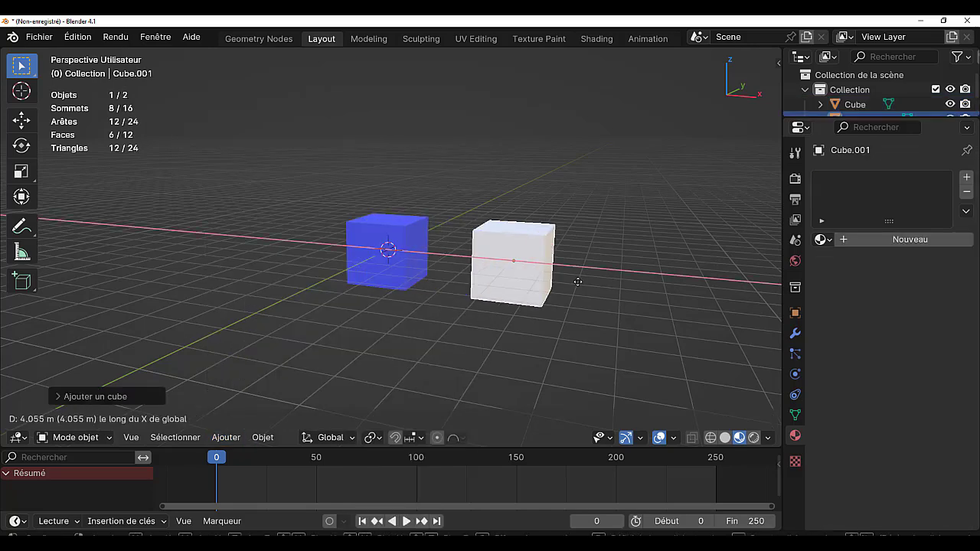
{"action": "left_click", "coordinate": [426, 269]}
Step: Create a new material on the second cube and set its base colour to red
{"action": "left_click", "coordinate": [911, 242]}
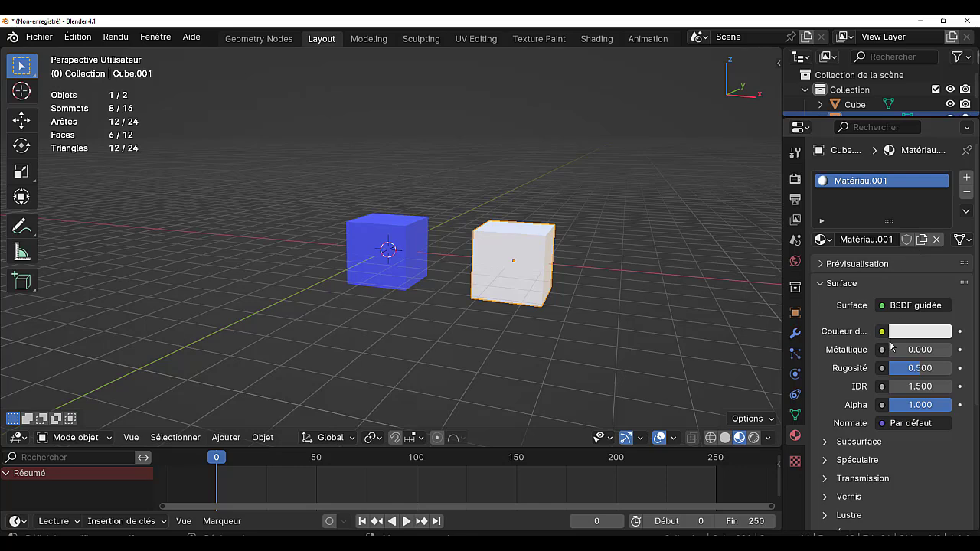
{"action": "left_click", "coordinate": [920, 334]}
{"action": "left_click", "coordinate": [867, 217]}
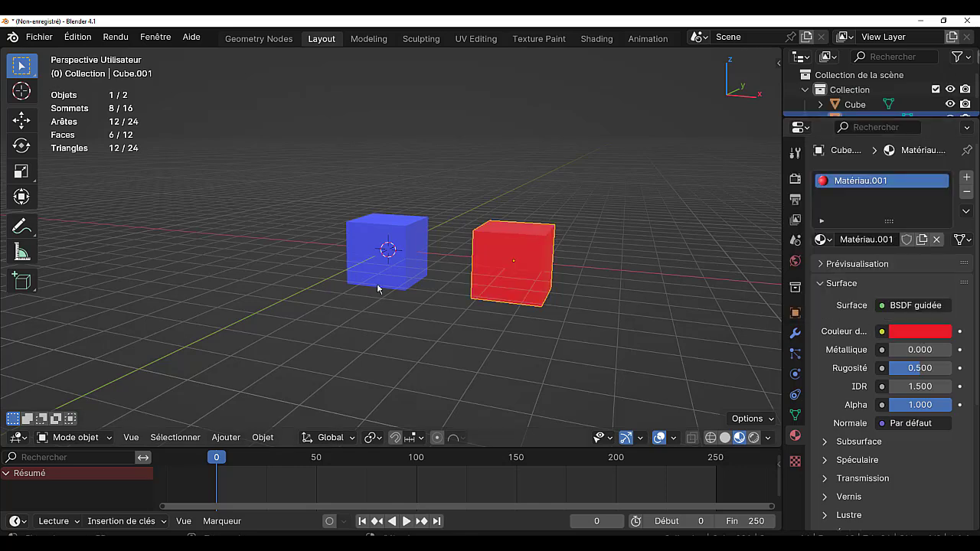
Step: Review the list of available materials and compare the ones used by the blue and red cubes
{"action": "left_click", "coordinate": [822, 240]}
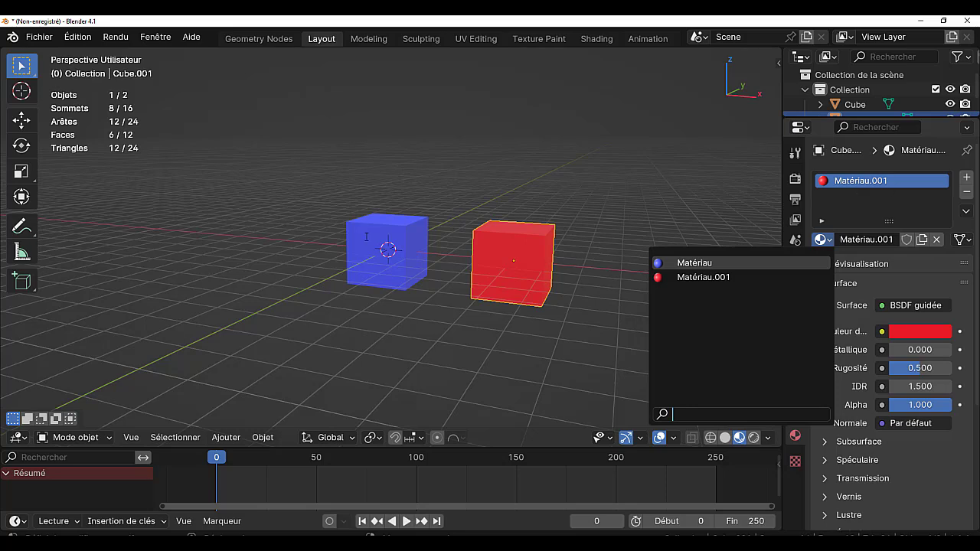
{"action": "left_click", "coordinate": [381, 248]}
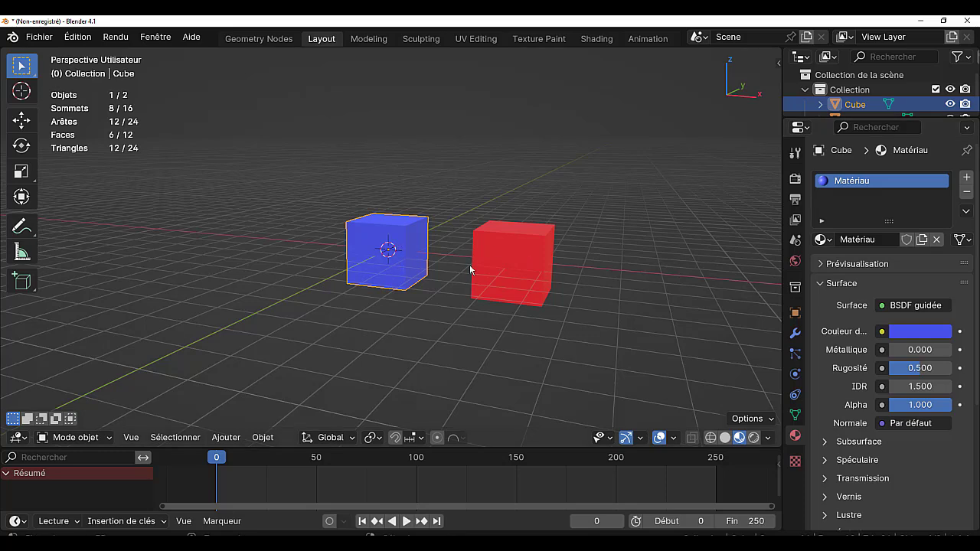
{"action": "left_click", "coordinate": [532, 263]}
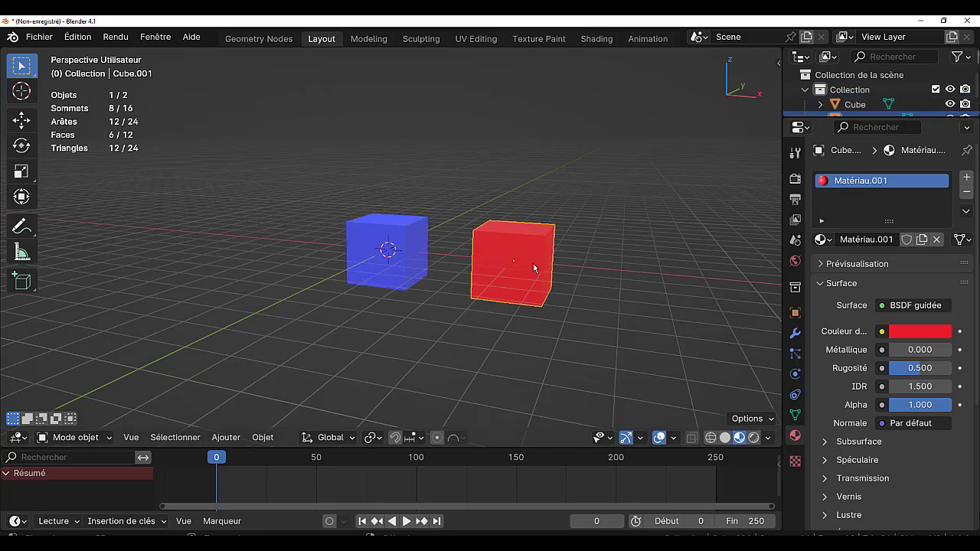
Step: Add a second material slot to the blue cube and, in edit mode, create a yellow material in it with hue 0.135 and saturation 0.993
{"action": "left_click", "coordinate": [411, 274]}
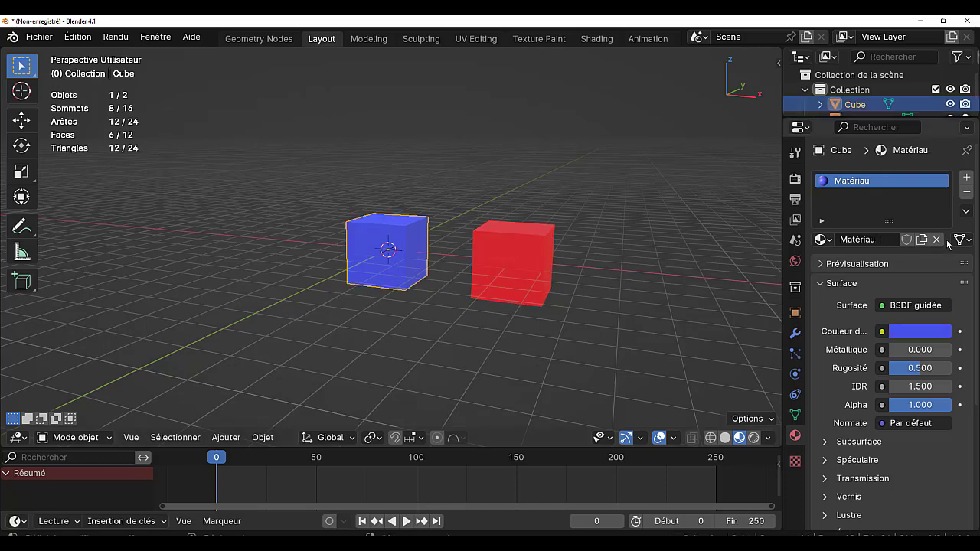
{"action": "left_click_drag", "start_coordinate": [783, 211], "coordinate": [697, 210]}
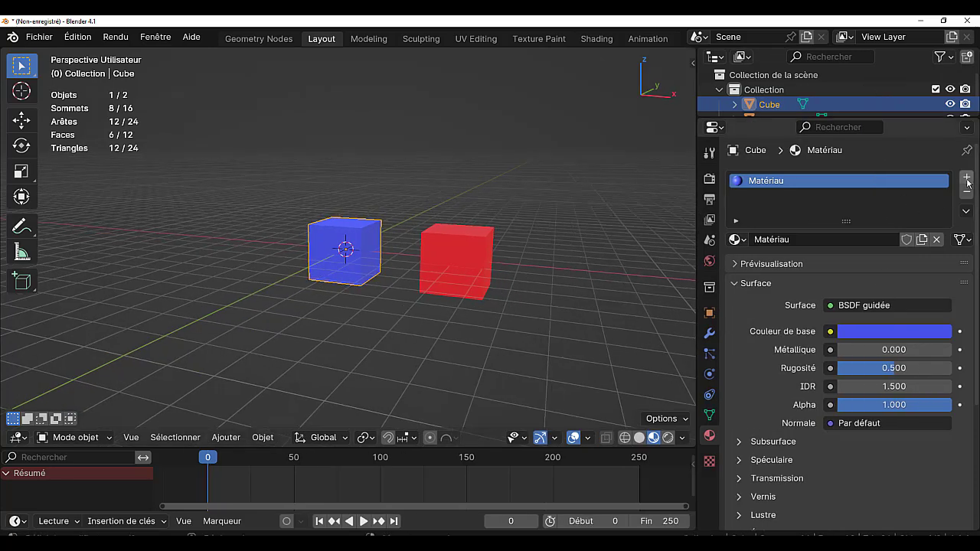
{"action": "left_click", "coordinate": [967, 180]}
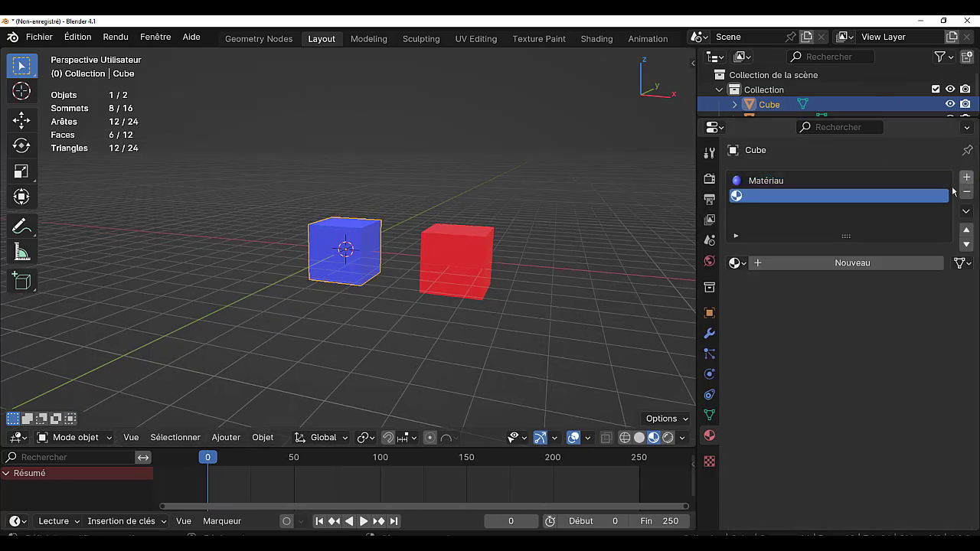
{"action": "key", "text": "Tab"}
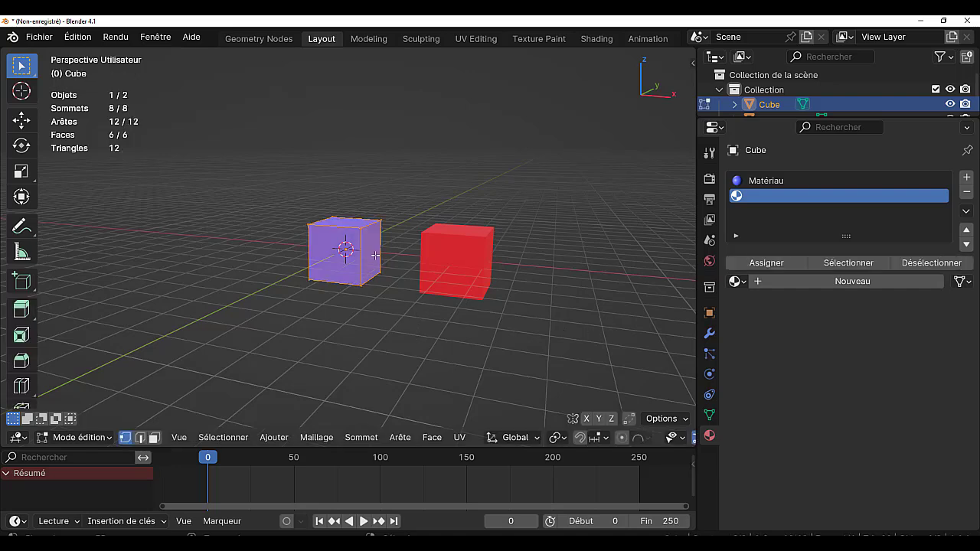
{"action": "left_click", "coordinate": [860, 283]}
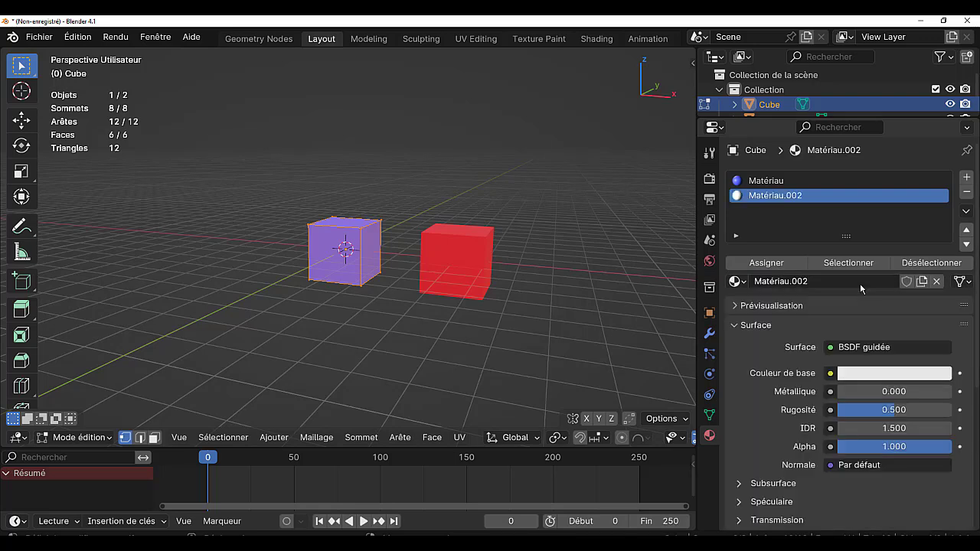
{"action": "left_click", "coordinate": [888, 374]}
{"action": "left_click", "coordinate": [813, 242]}
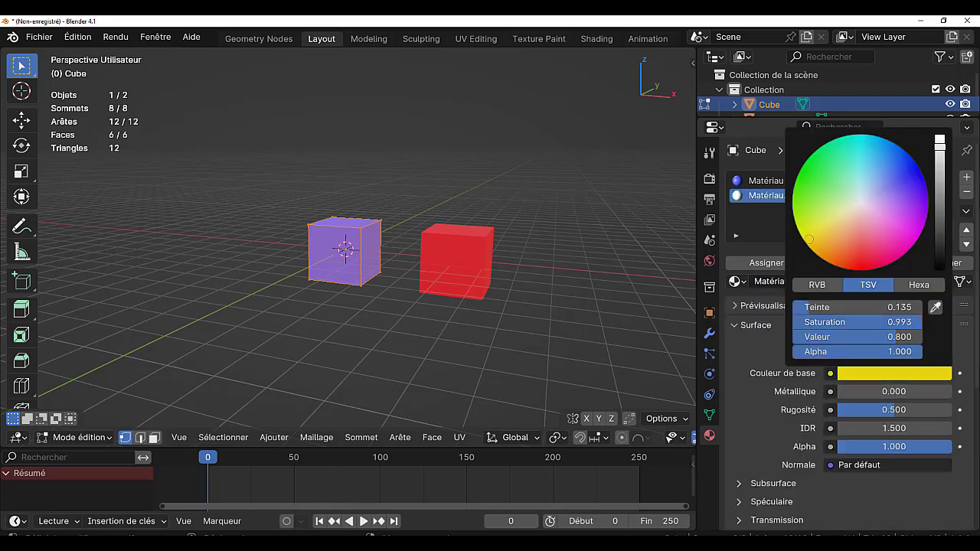
Step: Assign the yellow material to all faces of the first cube, check the material list and return to object mode
{"action": "left_click", "coordinate": [768, 264]}
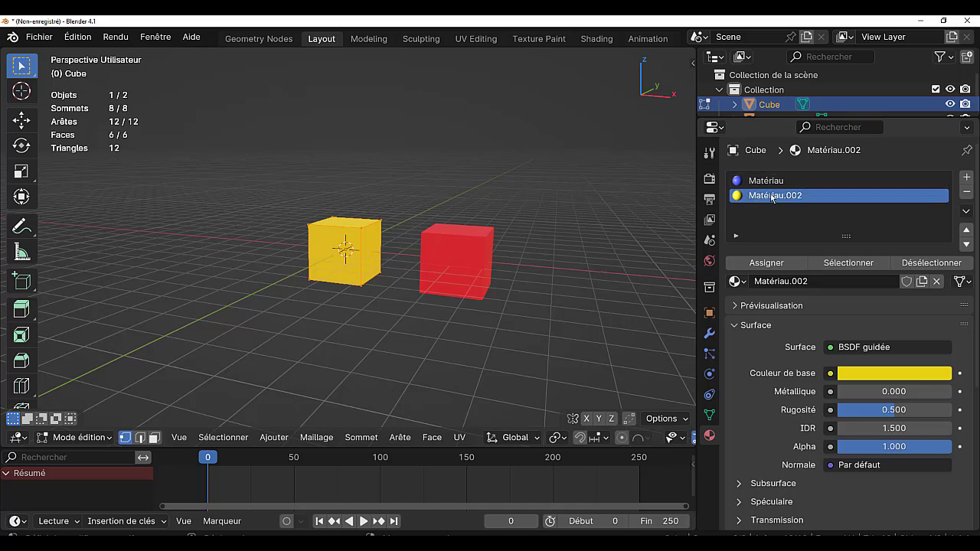
{"action": "left_click", "coordinate": [736, 282]}
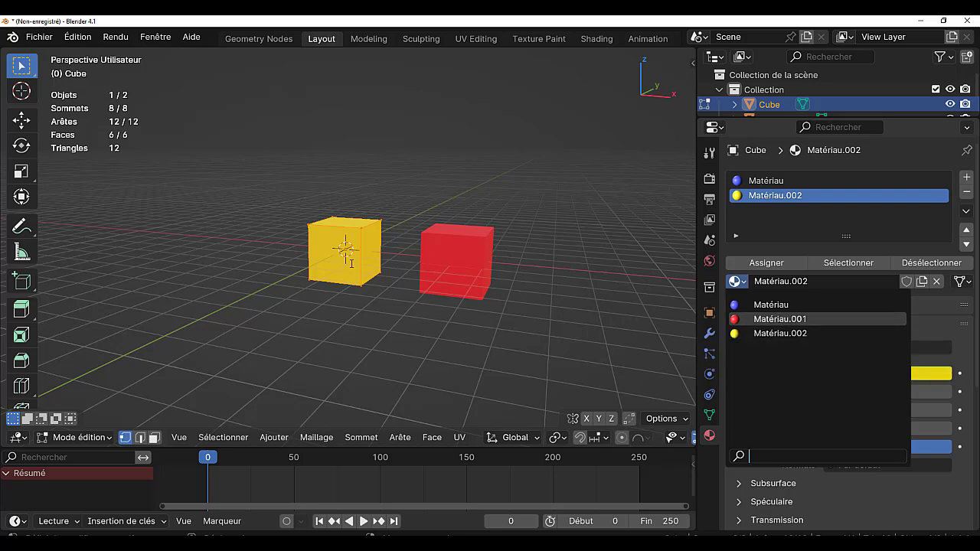
{"action": "left_click", "coordinate": [452, 260]}
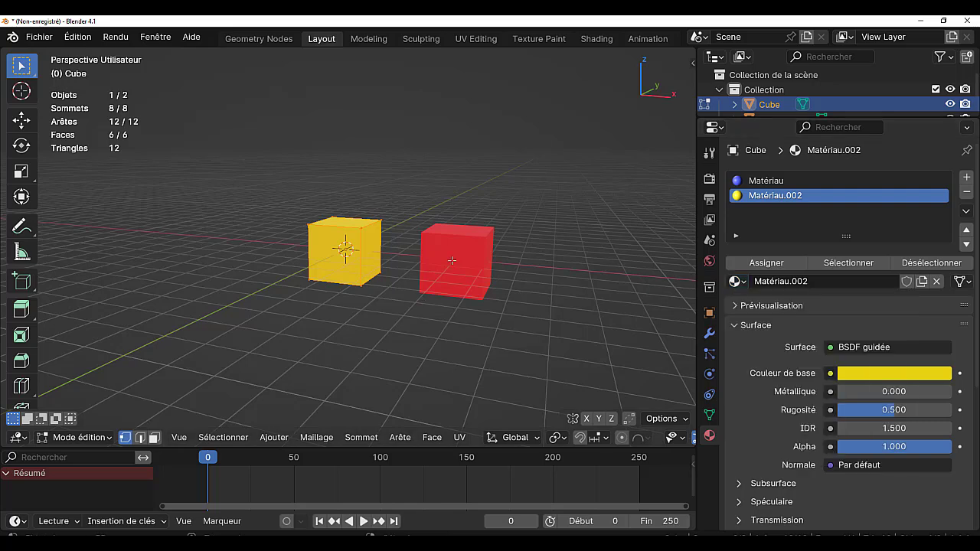
{"action": "key", "text": "Tab"}
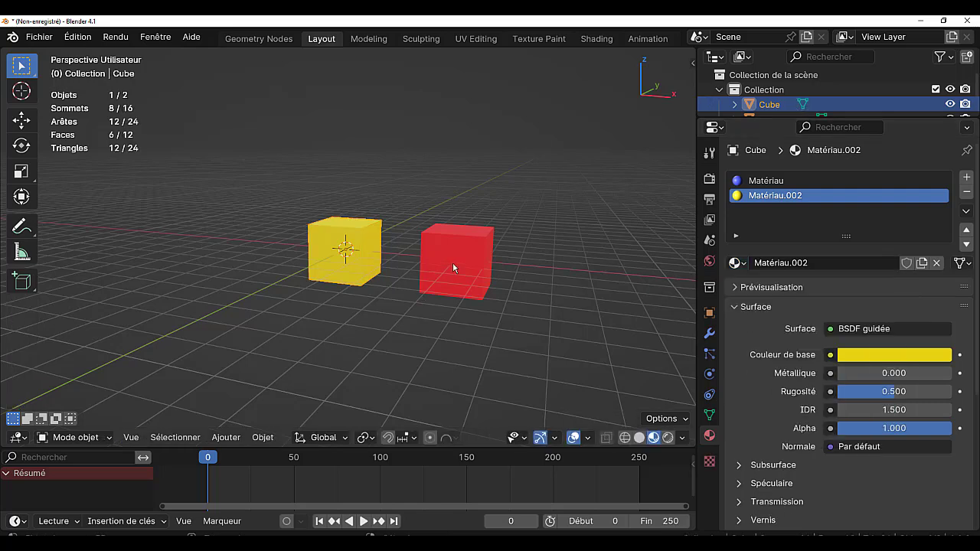
Step: Try the existing materials Matériau and Matériau.001 on the red cube, settling on the yellow Matériau.002
{"action": "left_click", "coordinate": [452, 261]}
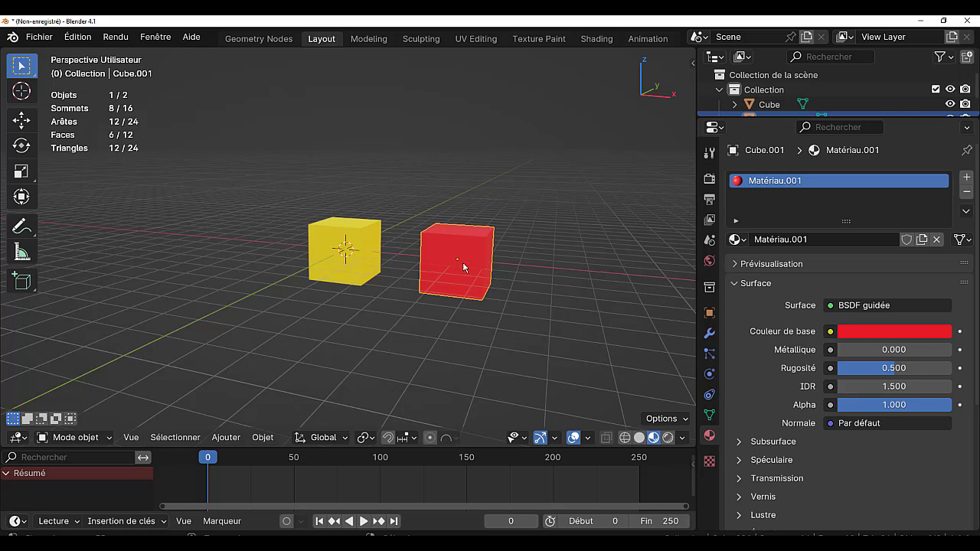
{"action": "left_click", "coordinate": [734, 240]}
{"action": "left_click", "coordinate": [748, 263]}
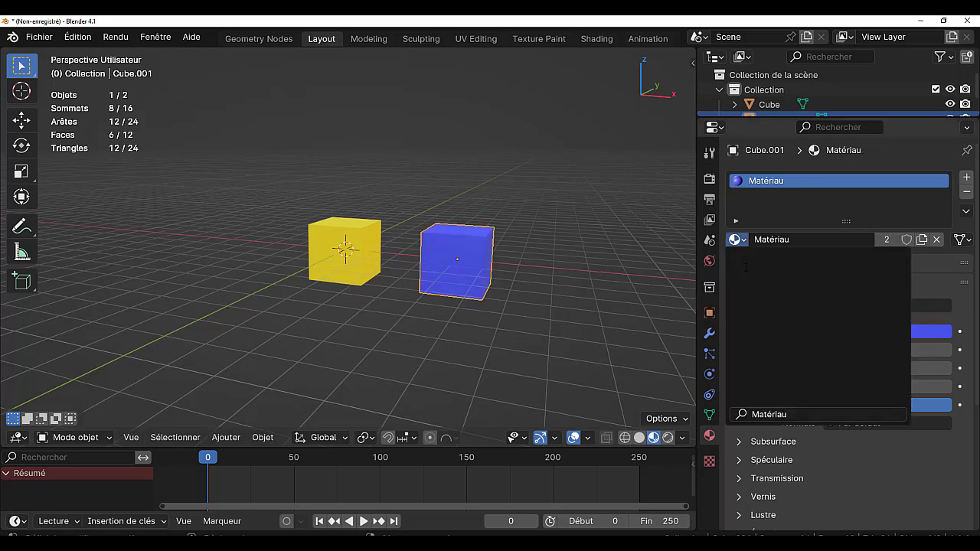
{"action": "left_click", "coordinate": [736, 240]}
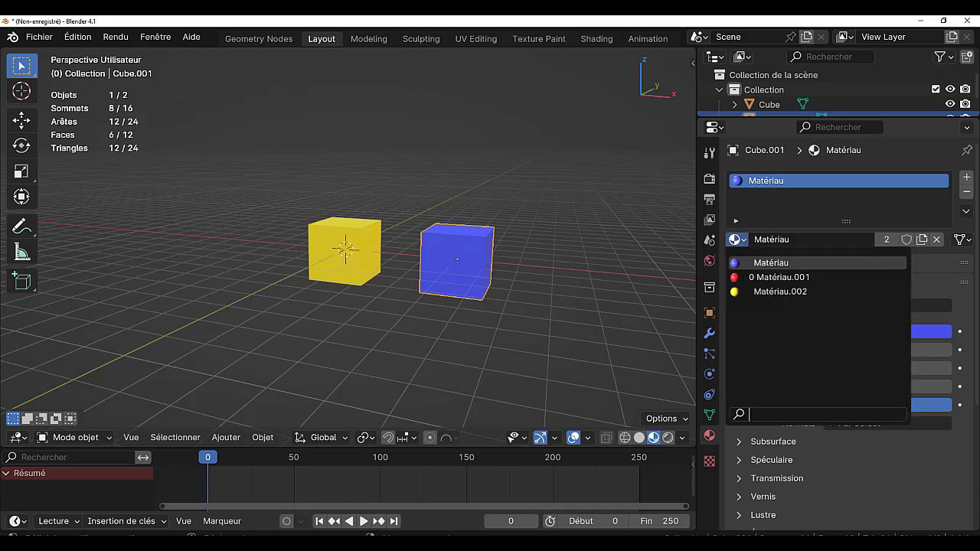
{"action": "left_click", "coordinate": [741, 279]}
{"action": "left_click", "coordinate": [735, 240]}
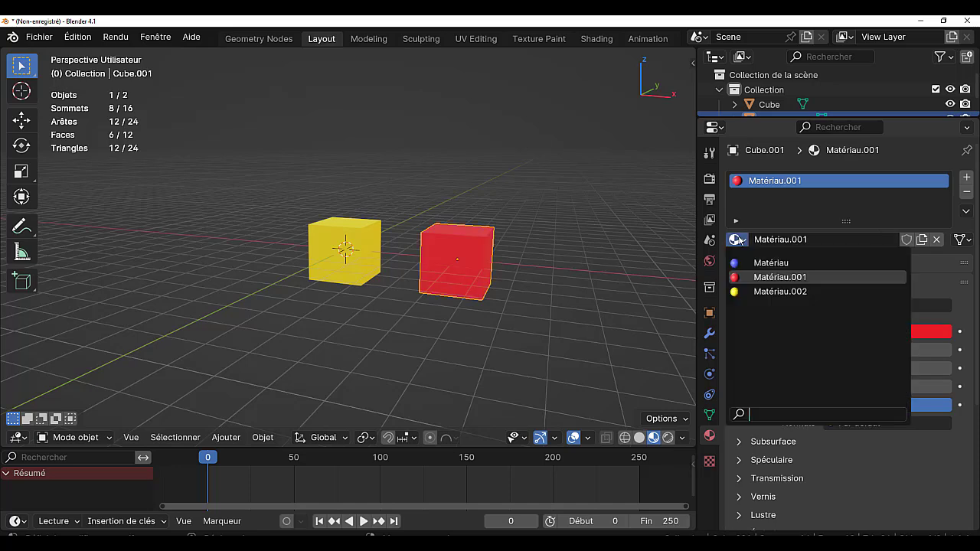
{"action": "left_click", "coordinate": [744, 291]}
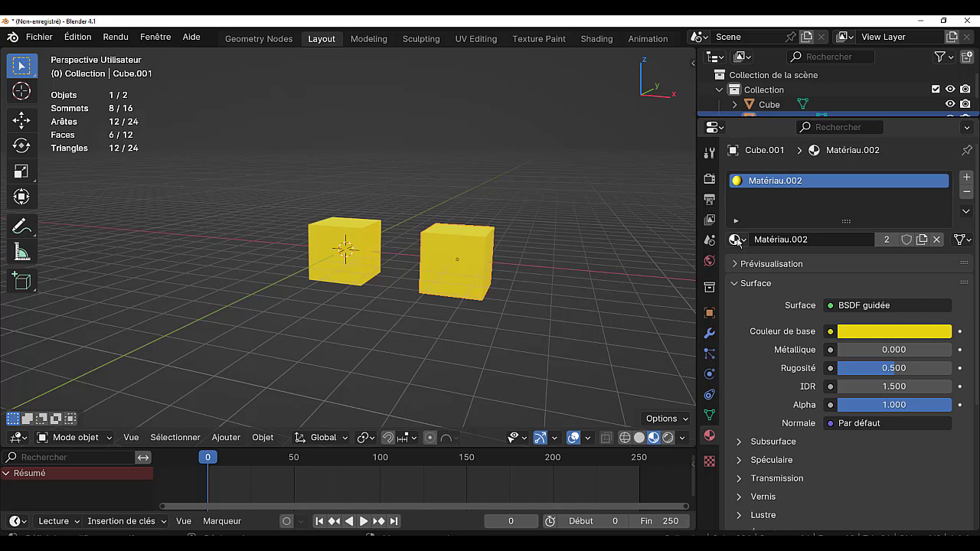
Step: Switch the second cube to the existing blue Matériau and the first cube's second slot to the red Matériau.001, trying Matériau there first
{"action": "left_click", "coordinate": [736, 240]}
{"action": "left_click", "coordinate": [733, 263]}
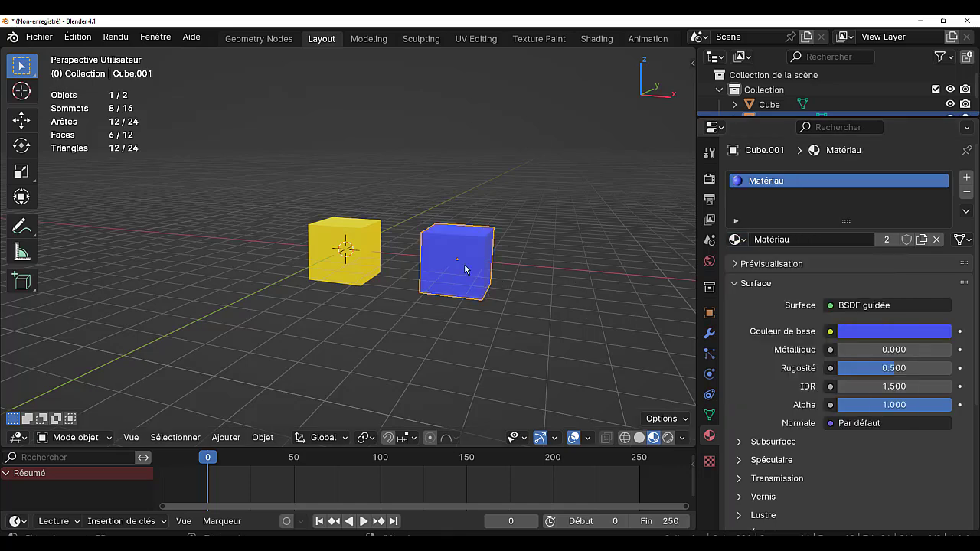
{"action": "left_click", "coordinate": [349, 262]}
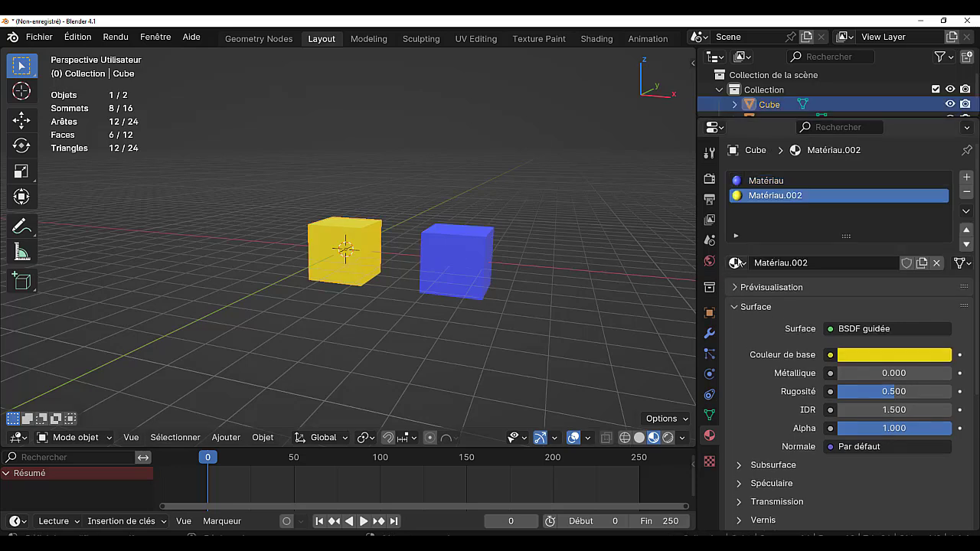
{"action": "left_click", "coordinate": [735, 263]}
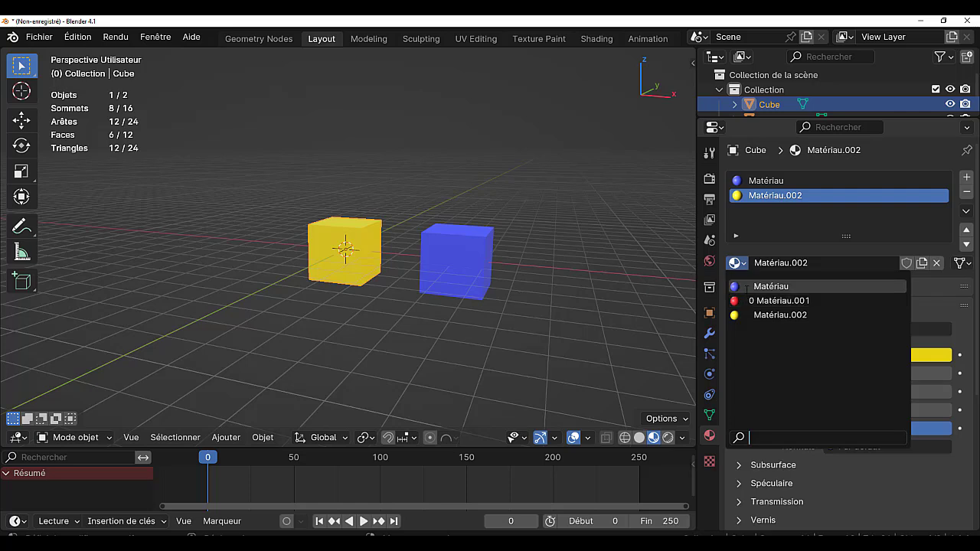
{"action": "left_click", "coordinate": [746, 287]}
{"action": "left_click", "coordinate": [736, 263]}
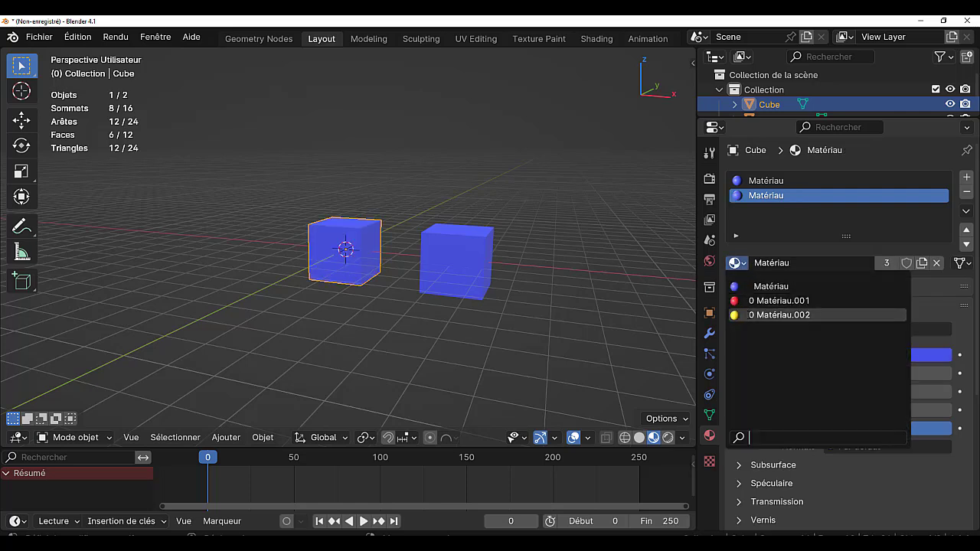
{"action": "left_click", "coordinate": [780, 300]}
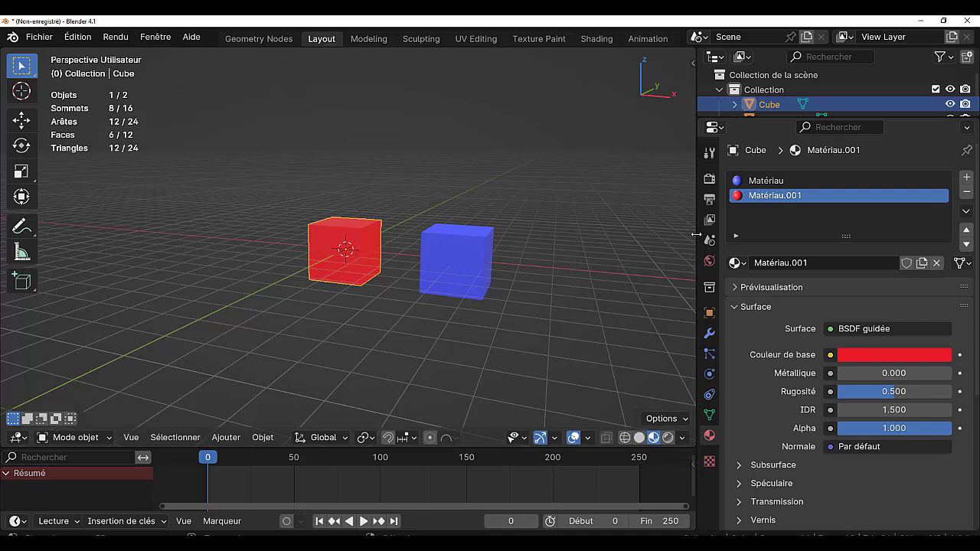
Step: Widen the properties area and review the list of available materials for the first cube
{"action": "left_click_drag", "start_coordinate": [696, 234], "coordinate": [662, 237]}
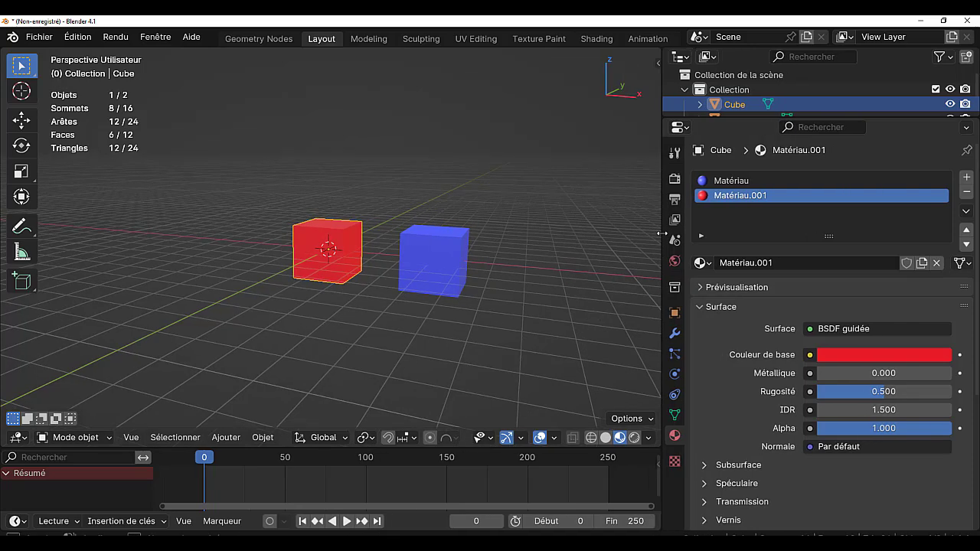
{"action": "left_click", "coordinate": [698, 262]}
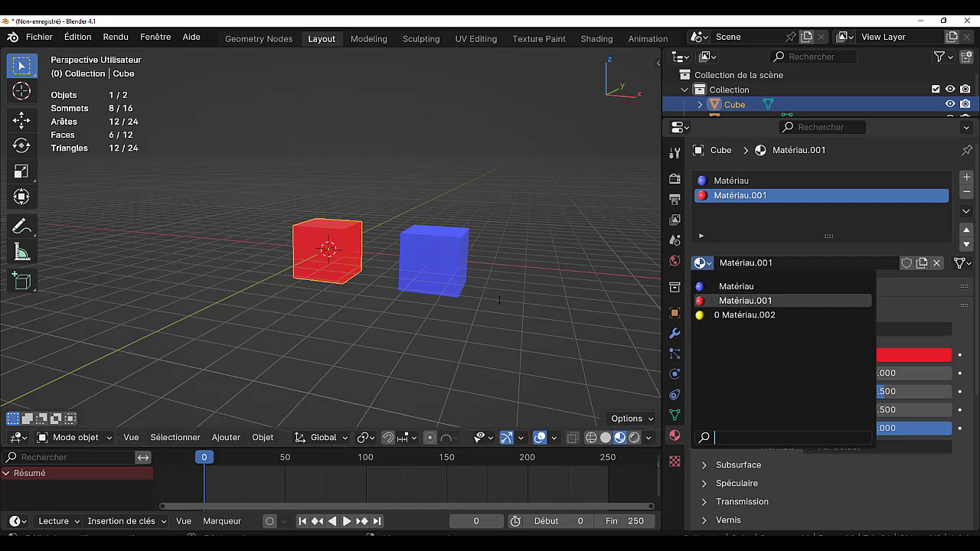
Step: Select only the front face of the blue cube, using edit mode with face selection
{"action": "left_click", "coordinate": [425, 263]}
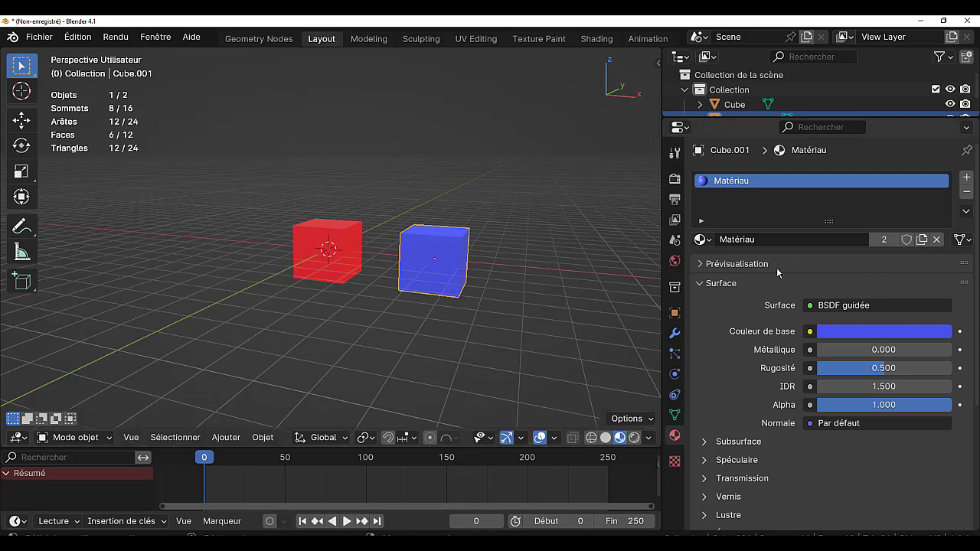
{"action": "key", "text": "Tab"}
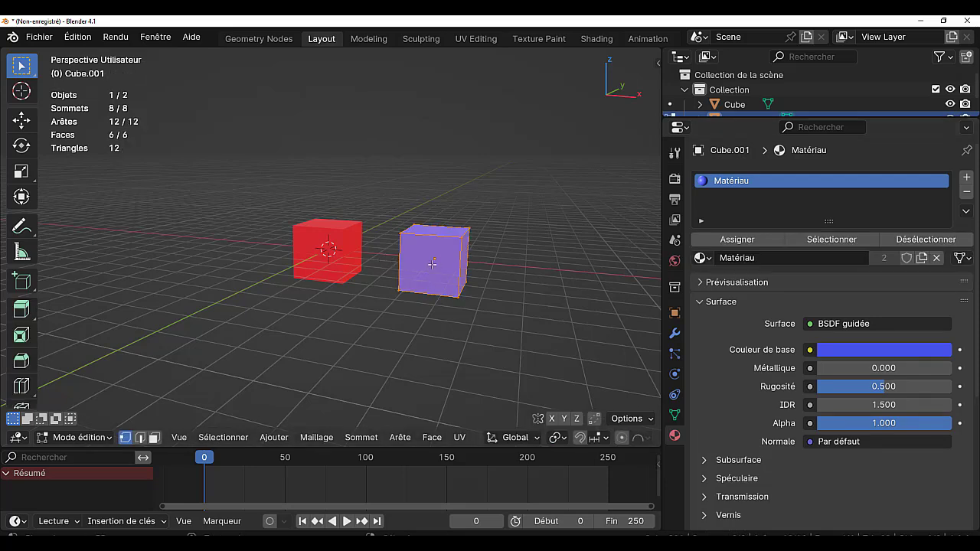
{"action": "key", "text": "alt+a"}
{"action": "left_click", "coordinate": [154, 437]}
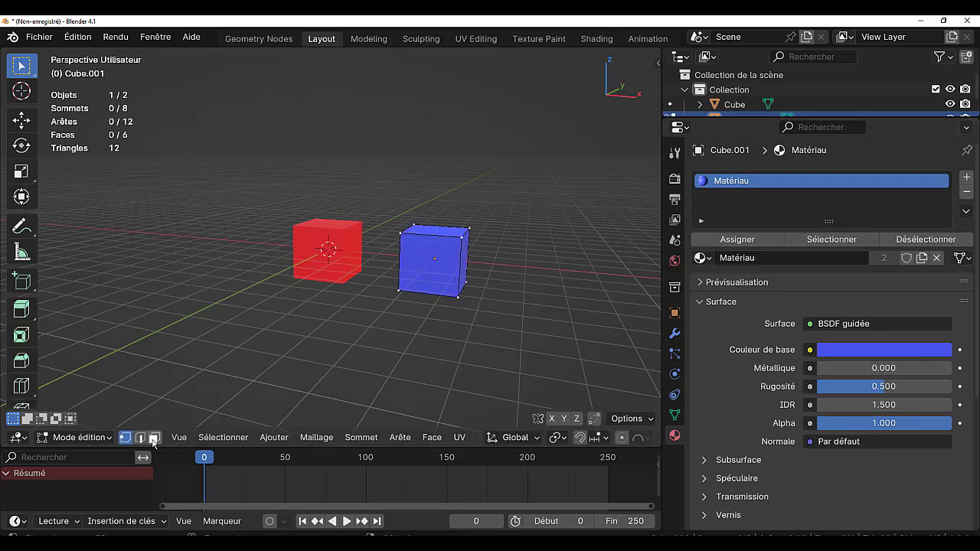
{"action": "left_click", "coordinate": [437, 268]}
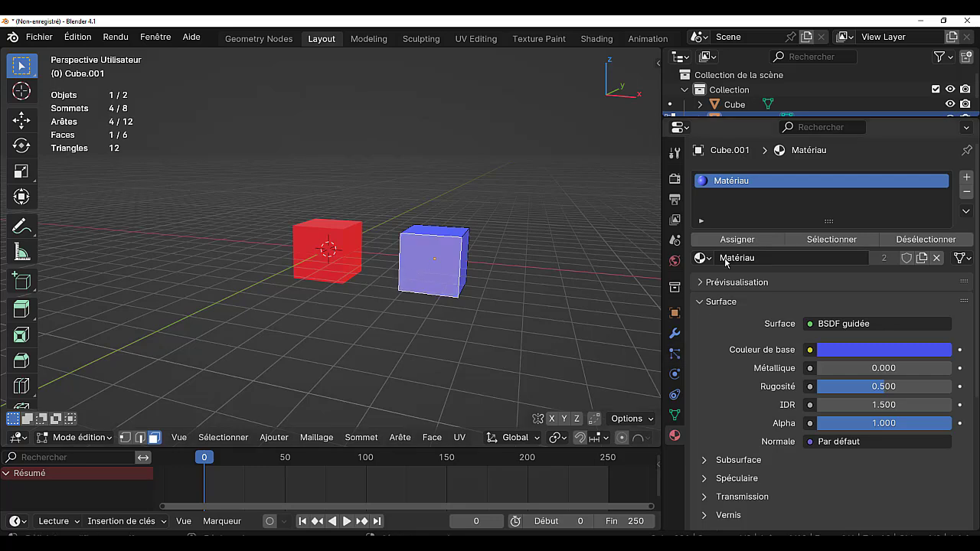
Step: Add a second slot with a new default white material, assign it to the selected face and return to object mode
{"action": "left_click", "coordinate": [965, 177]}
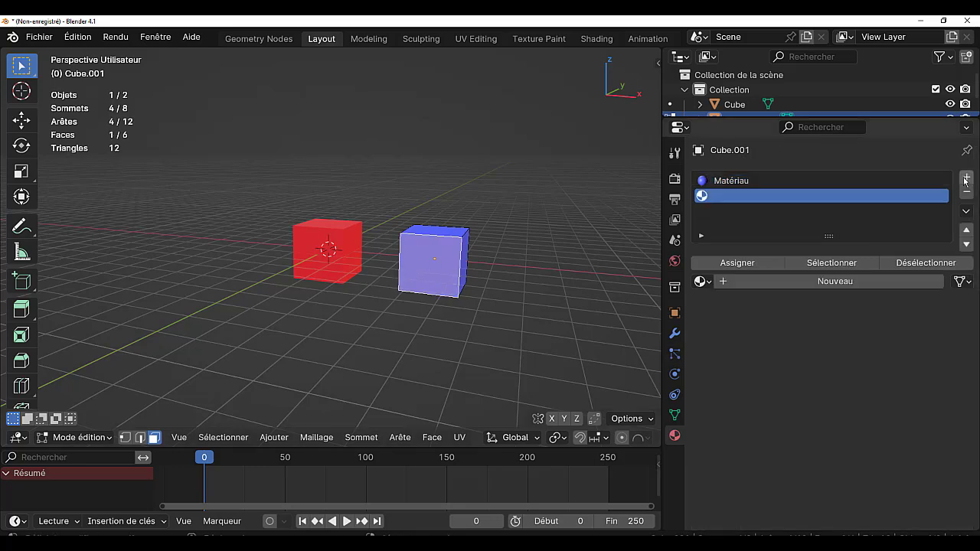
{"action": "left_click", "coordinate": [845, 283]}
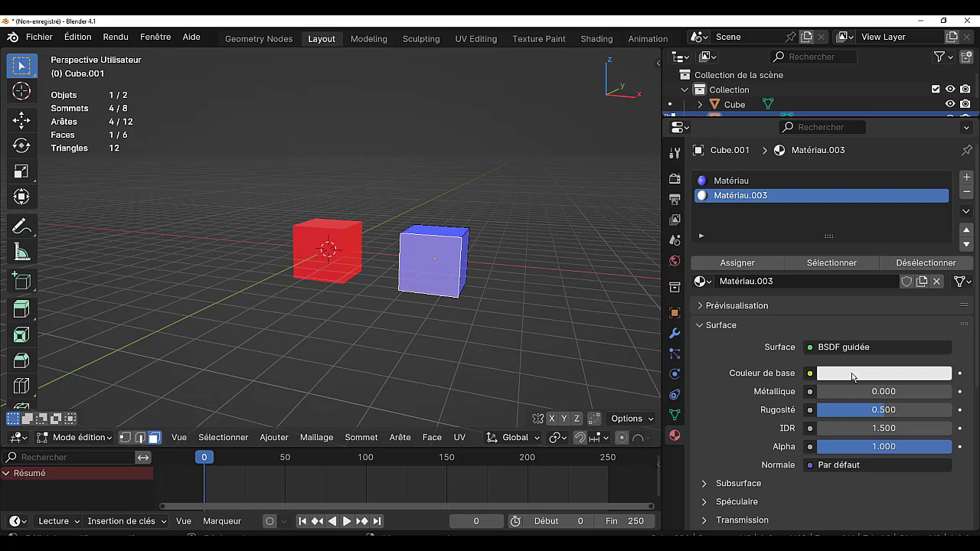
{"action": "left_click", "coordinate": [736, 262]}
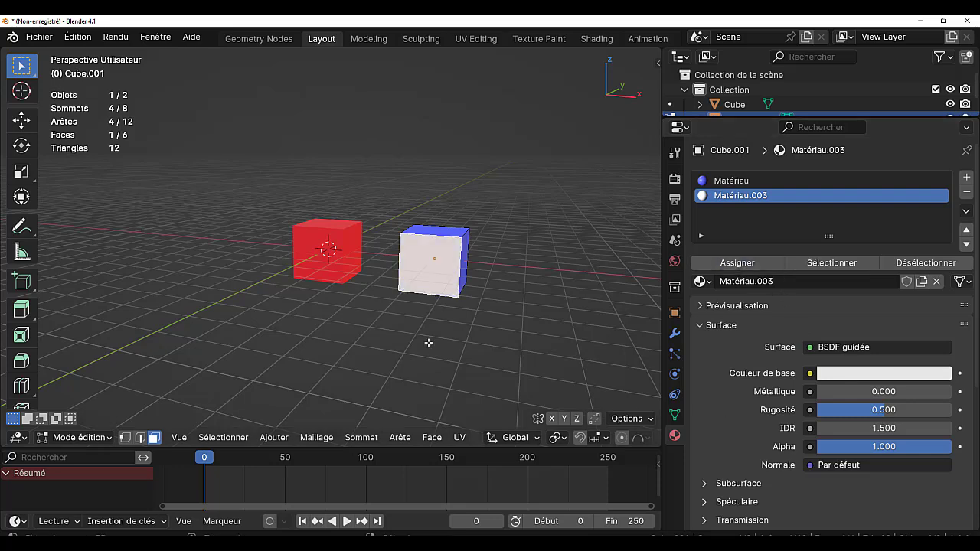
{"action": "left_click", "coordinate": [700, 280]}
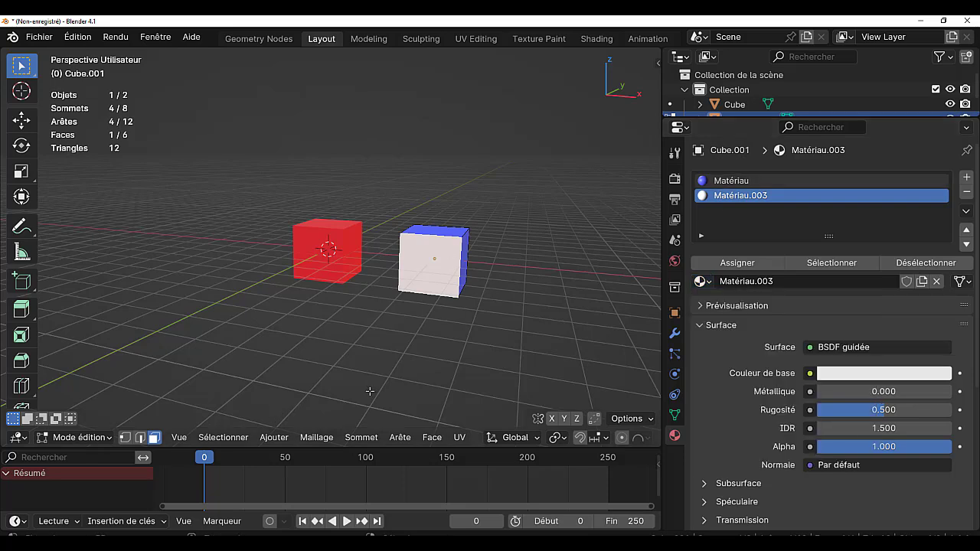
{"action": "key", "text": "Tab"}
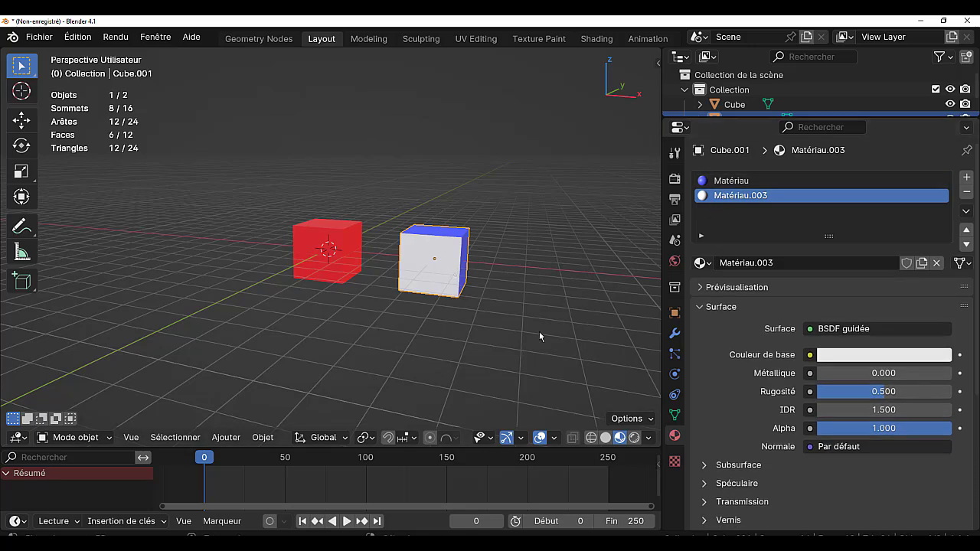
Step: Examine the white and blue faces of the second cube and compare them with the red cube's two material slots
{"action": "middle_click_drag", "start_coordinate": [538, 336], "coordinate": [403, 288]}
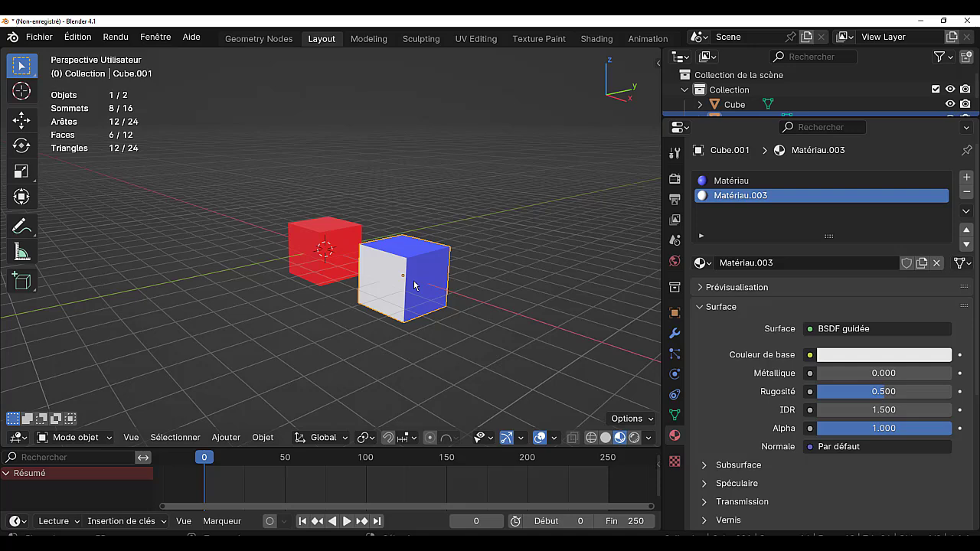
{"action": "scroll", "coordinate": [414, 285], "scroll_direction": "up", "scroll_amount": 3}
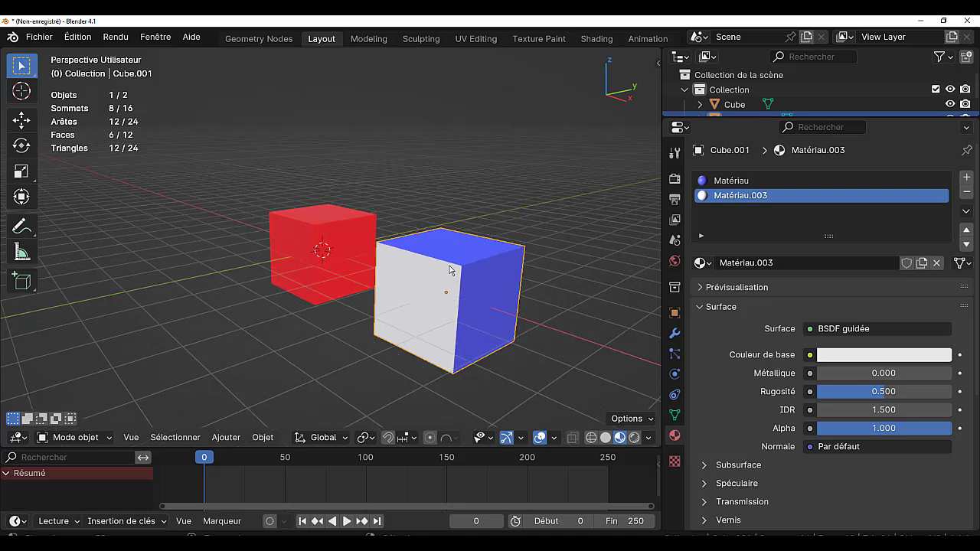
{"action": "left_click", "coordinate": [351, 235]}
{"action": "scroll", "coordinate": [351, 236], "scroll_direction": "up", "scroll_amount": 2}
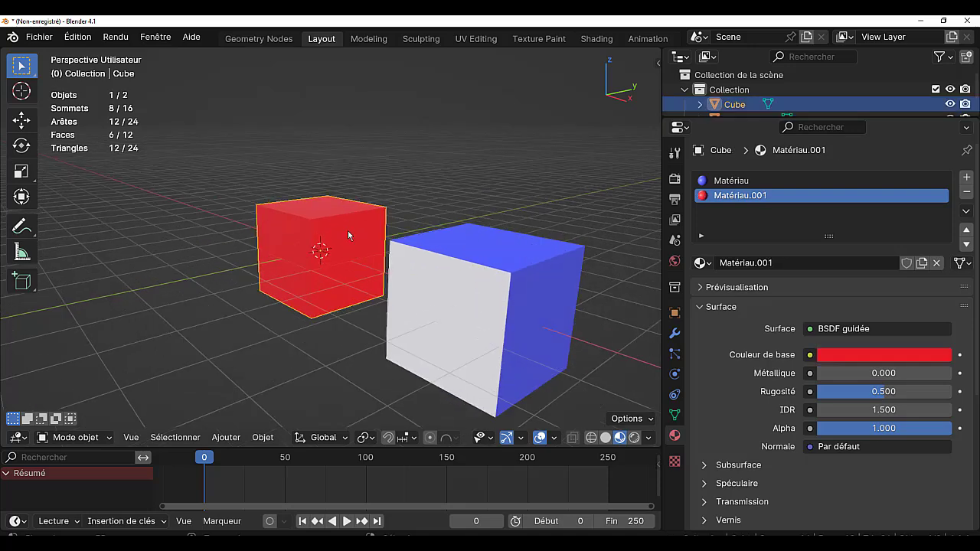
{"action": "left_click", "coordinate": [735, 182]}
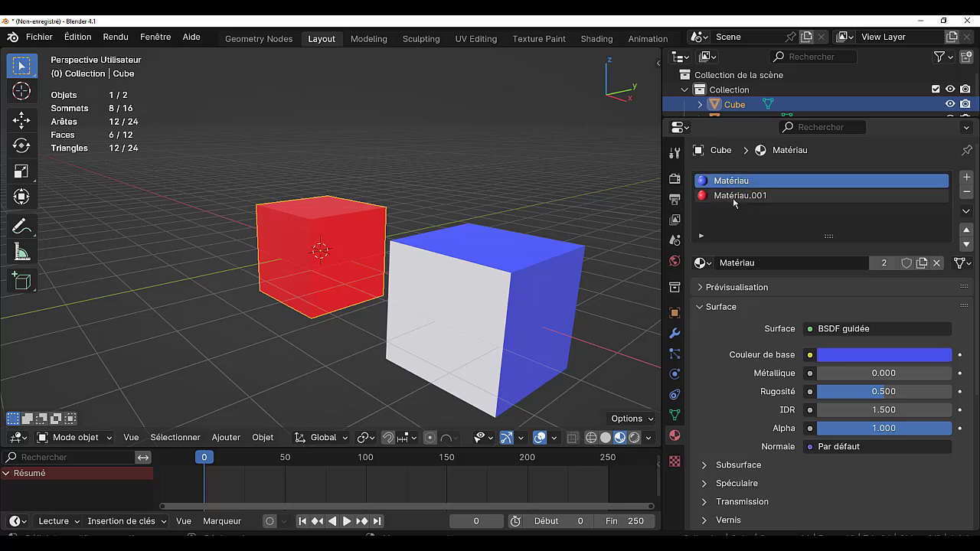
{"action": "left_click", "coordinate": [732, 196]}
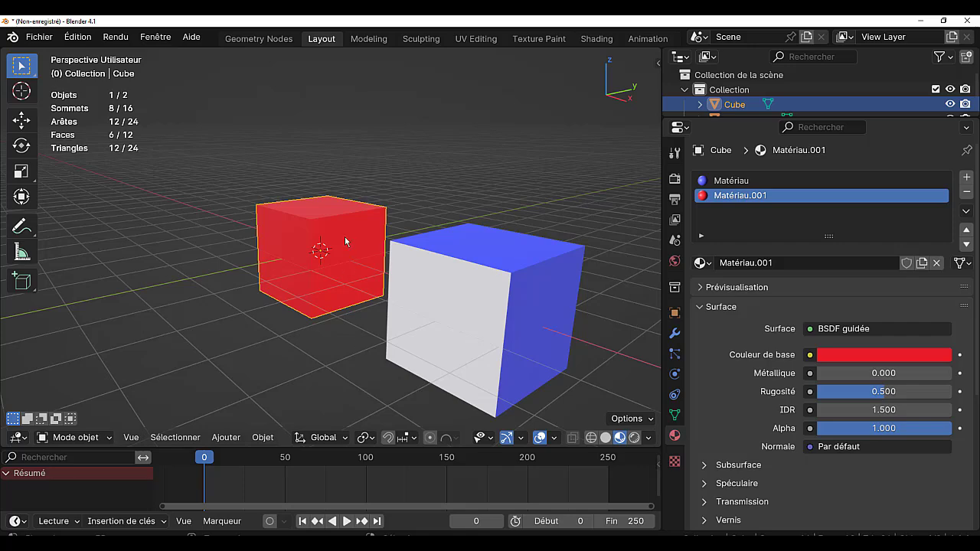
{"action": "middle_click_drag", "start_coordinate": [334, 358], "coordinate": [415, 354]}
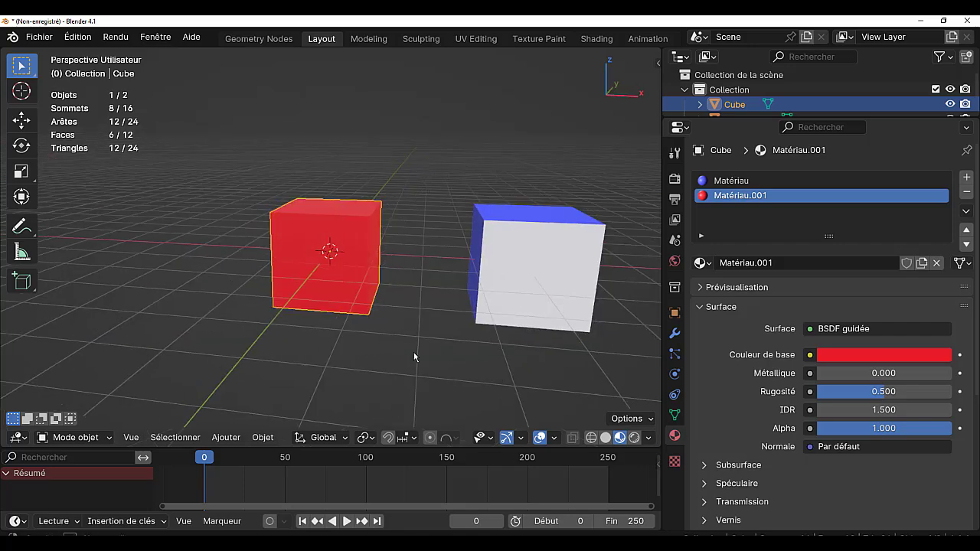
{"action": "left_click", "coordinate": [716, 182]}
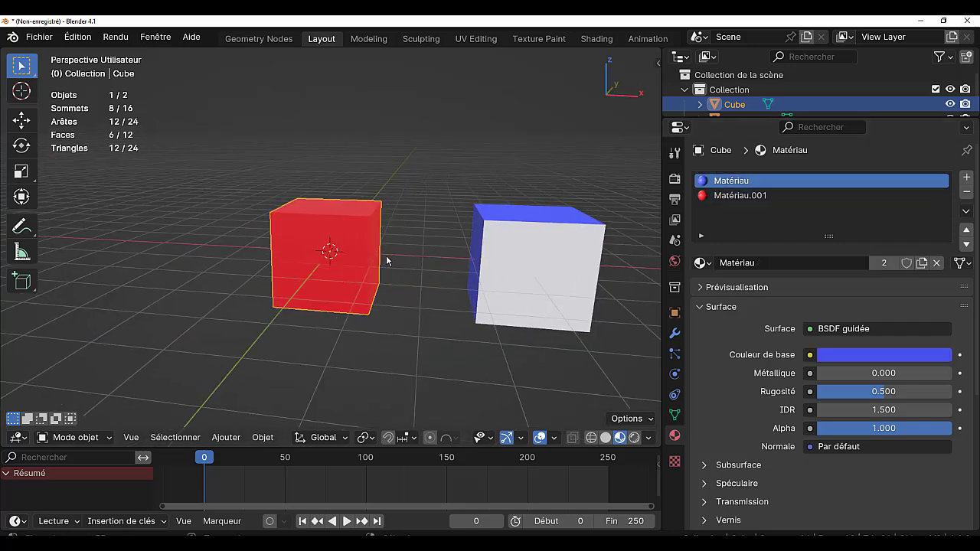
Step: Replace the material in the red cube's second slot with the existing yellow Matériau.002
{"action": "left_click", "coordinate": [732, 196]}
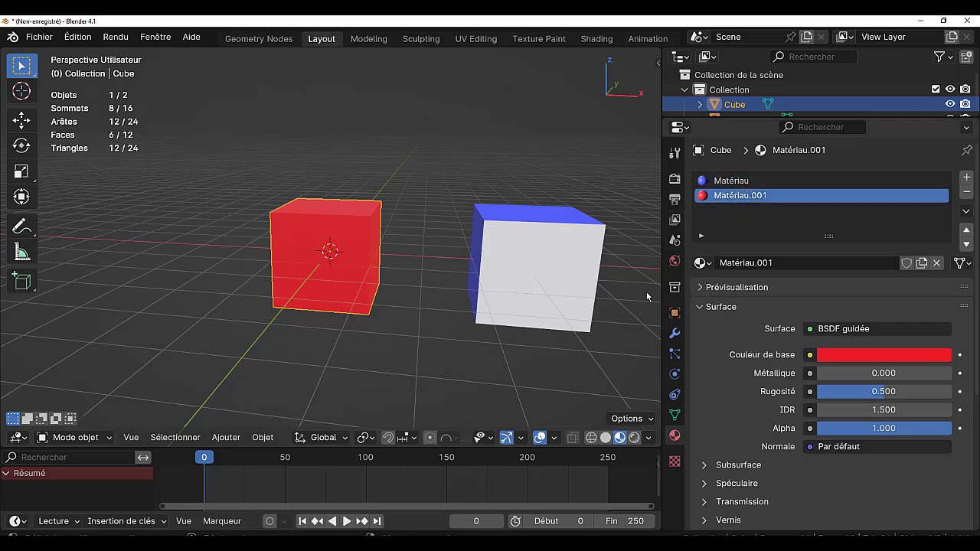
{"action": "left_click", "coordinate": [702, 262]}
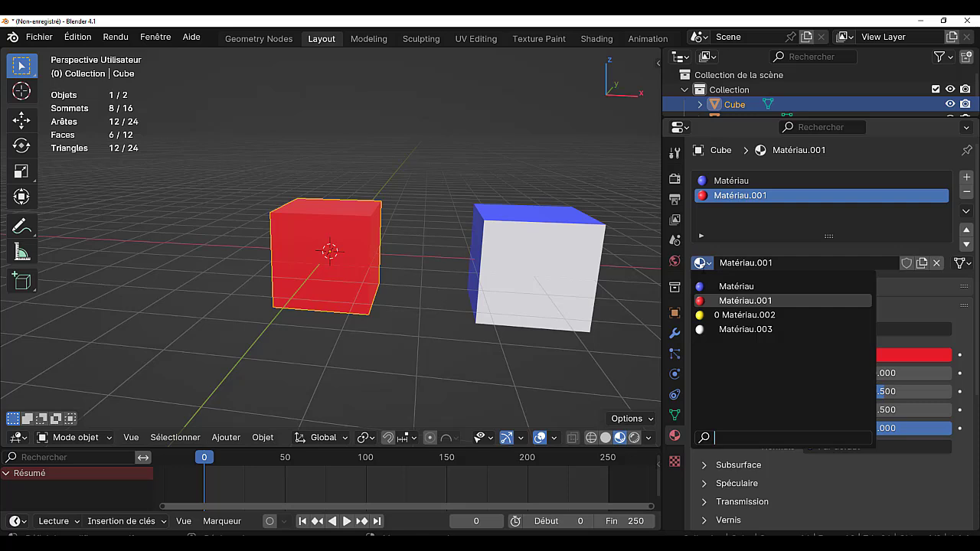
{"action": "left_click", "coordinate": [708, 314]}
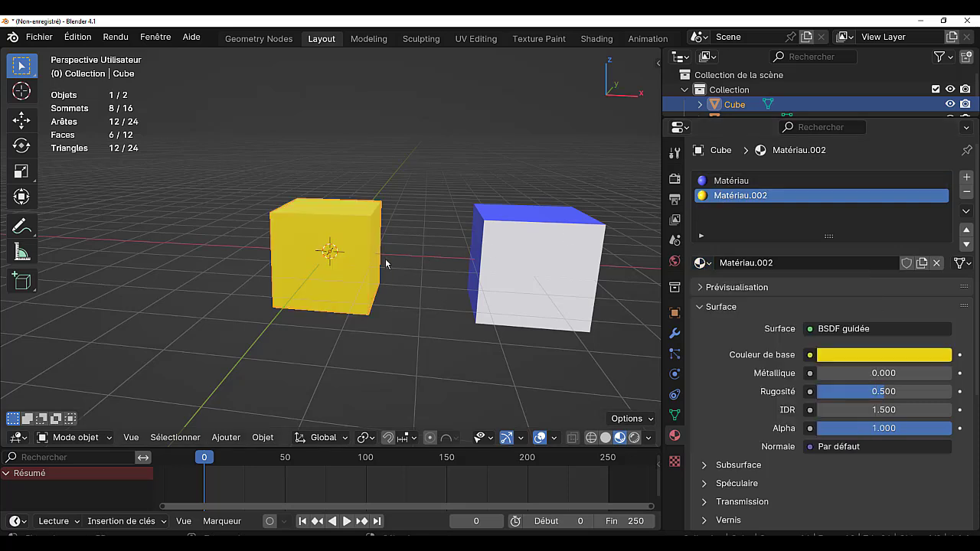
Step: In edit mode, add a third slot with a new cyan material to the yellow cube, assign it to all faces and return to object mode
{"action": "middle_click_drag", "start_coordinate": [403, 312], "coordinate": [357, 275]}
{"action": "key", "text": "Tab"}
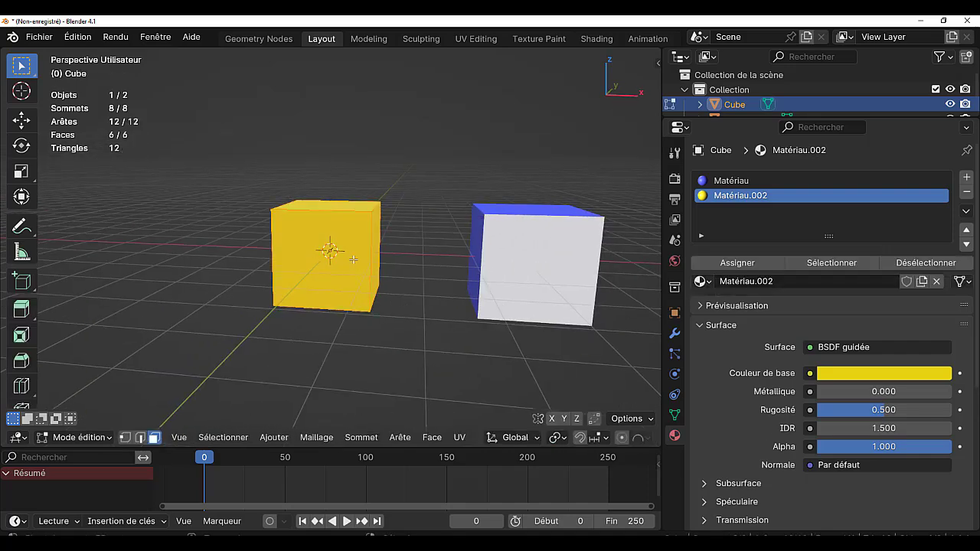
{"action": "left_click", "coordinate": [965, 178]}
{"action": "left_click", "coordinate": [835, 282]}
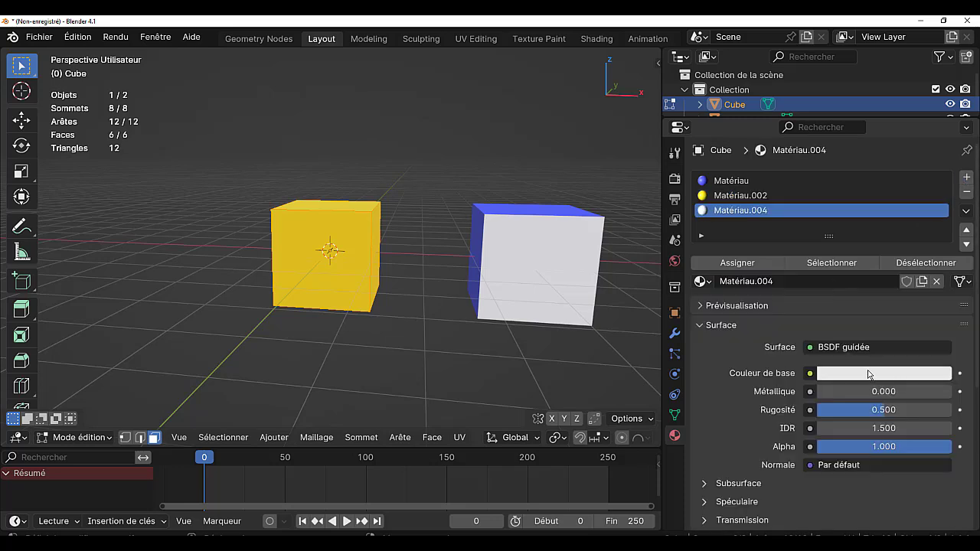
{"action": "left_click", "coordinate": [868, 375]}
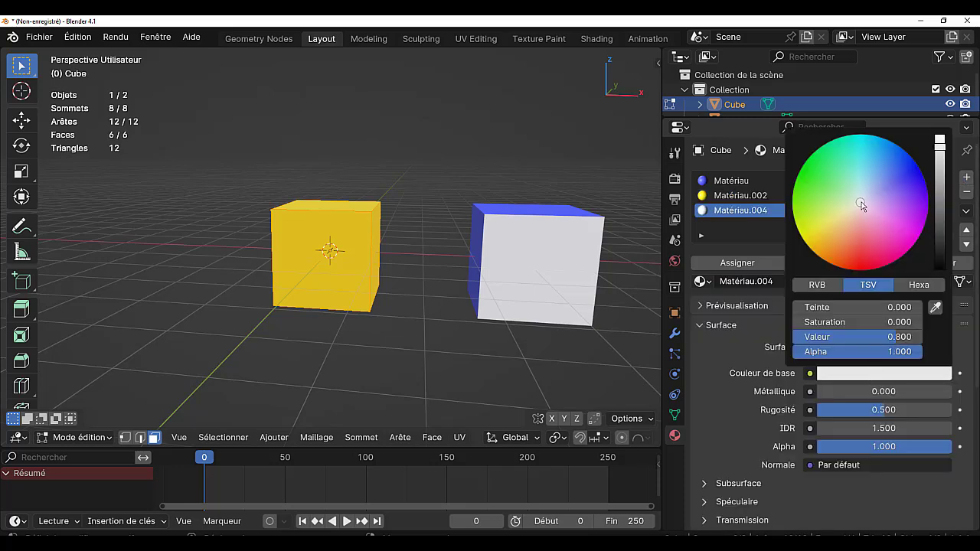
{"action": "left_click", "coordinate": [858, 144]}
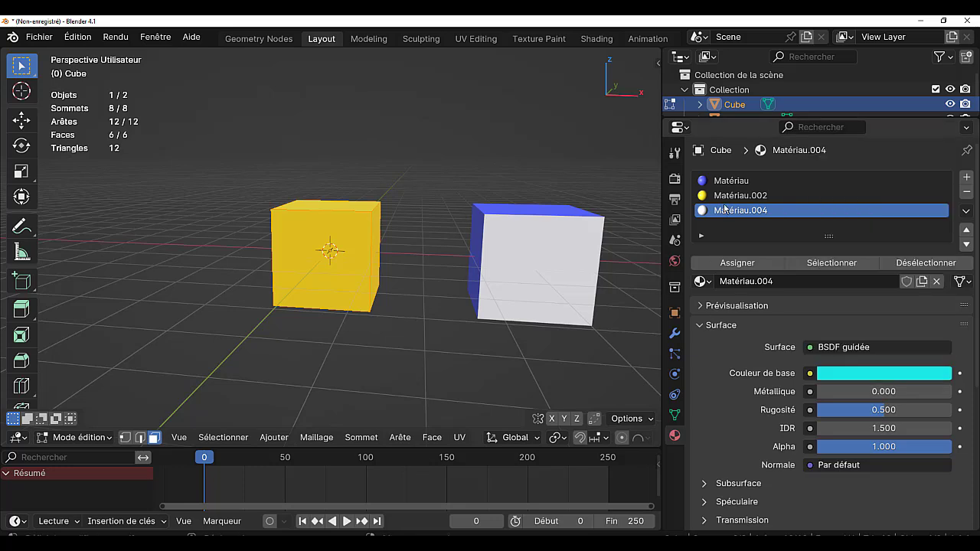
{"action": "left_click", "coordinate": [748, 262]}
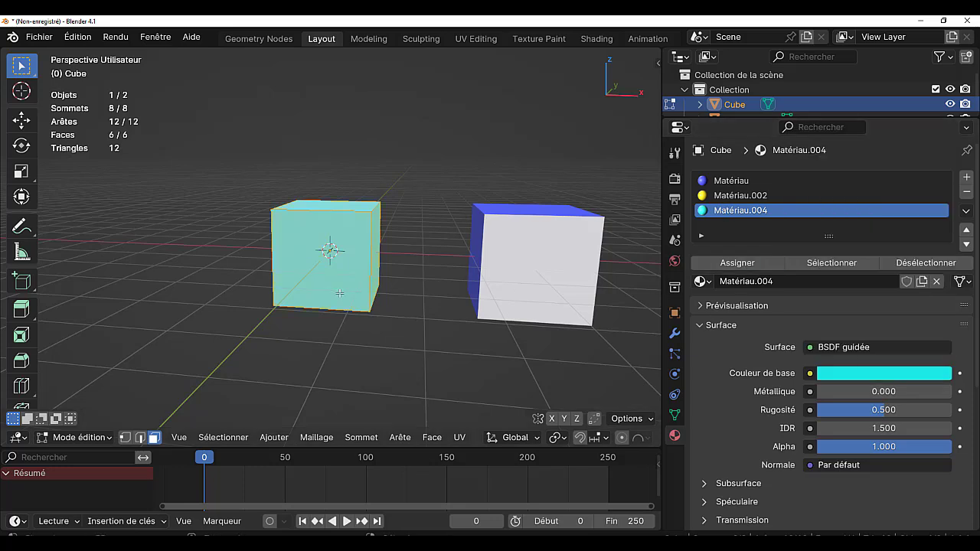
{"action": "key", "text": "Tab"}
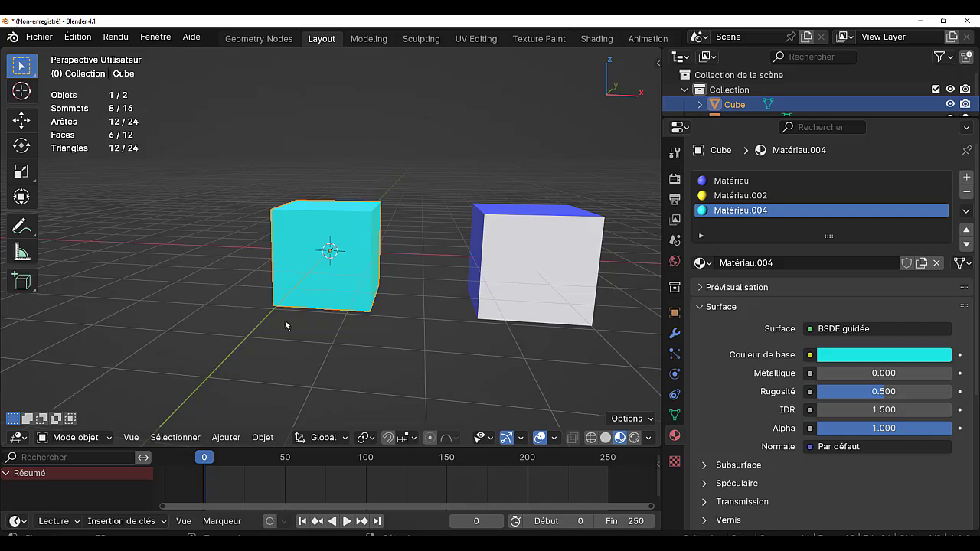
Step: Check each of the cyan cube's three material slots and review which listed materials are in use
{"action": "middle_click_drag", "start_coordinate": [430, 312], "coordinate": [386, 337]}
{"action": "left_click", "coordinate": [732, 196]}
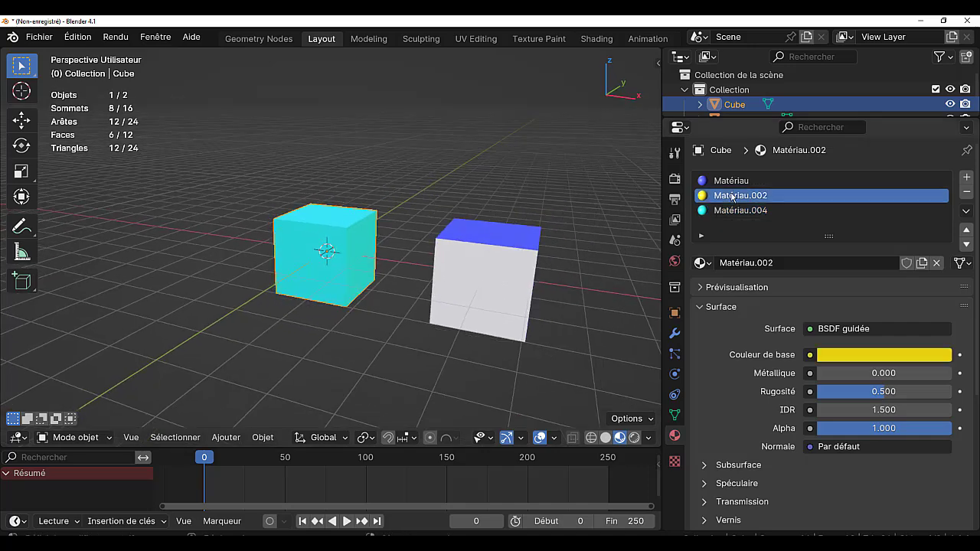
{"action": "left_click", "coordinate": [724, 212]}
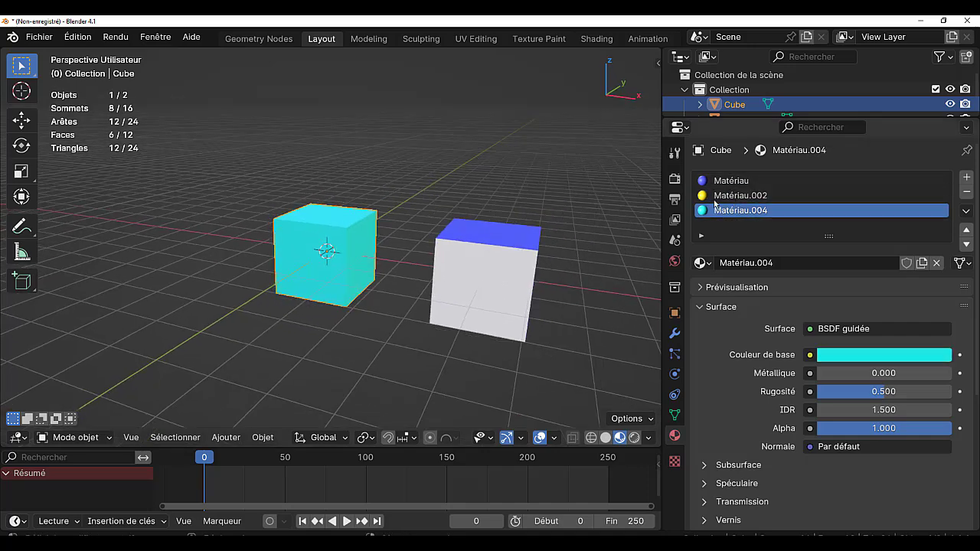
{"action": "left_click", "coordinate": [716, 181]}
{"action": "left_click", "coordinate": [722, 211]}
{"action": "left_click", "coordinate": [701, 263]}
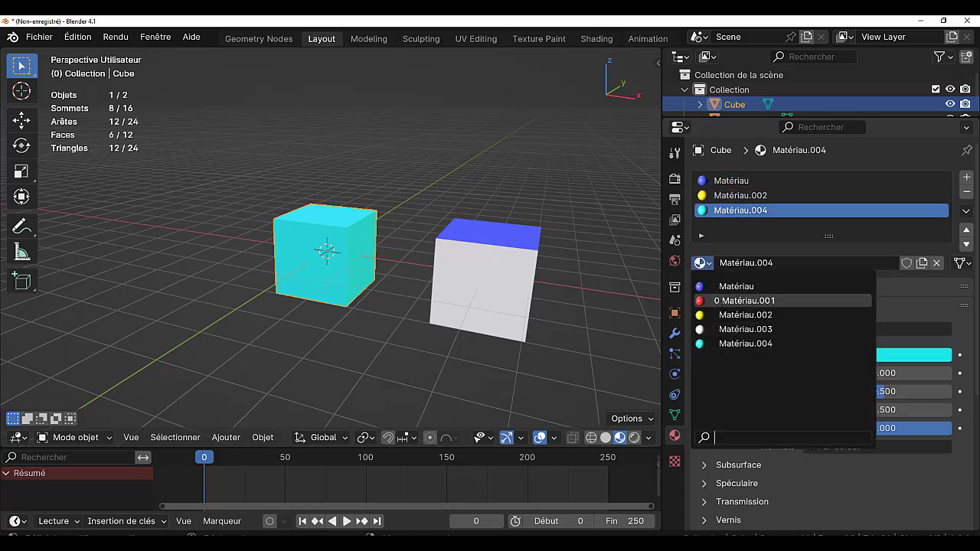
Step: Try Matériau, Matériau.002 and Matériau.003 in the cyan cube's third slot, and put Matériau.004 back
{"action": "left_click", "coordinate": [726, 286]}
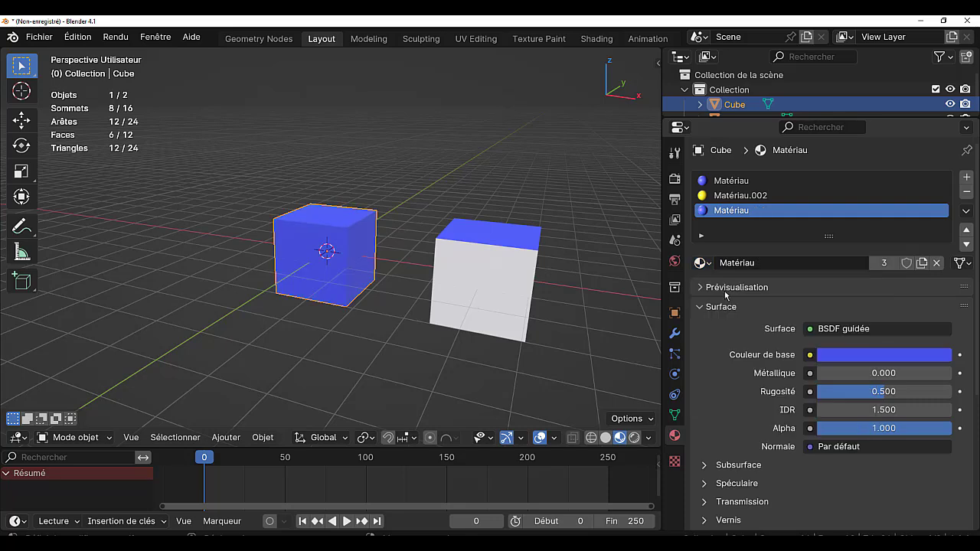
{"action": "left_click", "coordinate": [700, 263]}
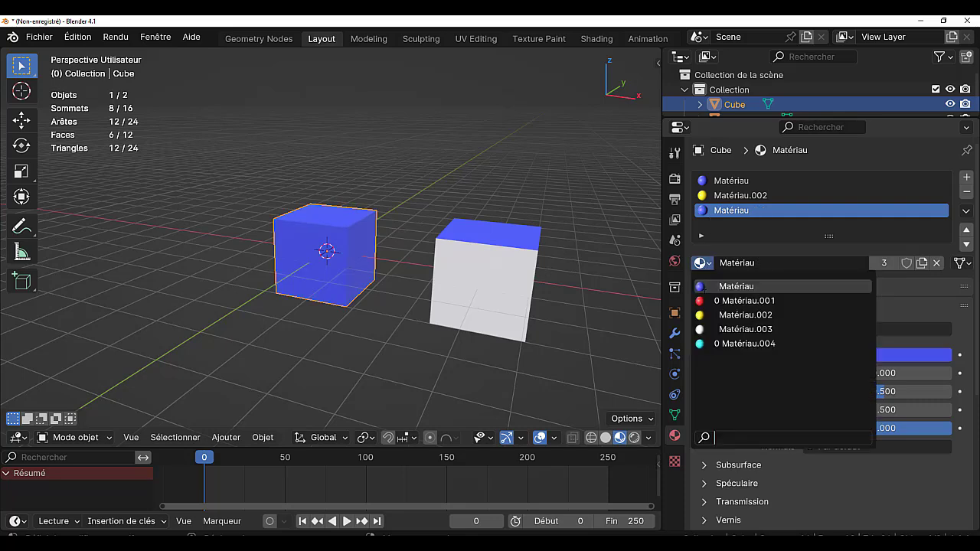
{"action": "left_click", "coordinate": [712, 314]}
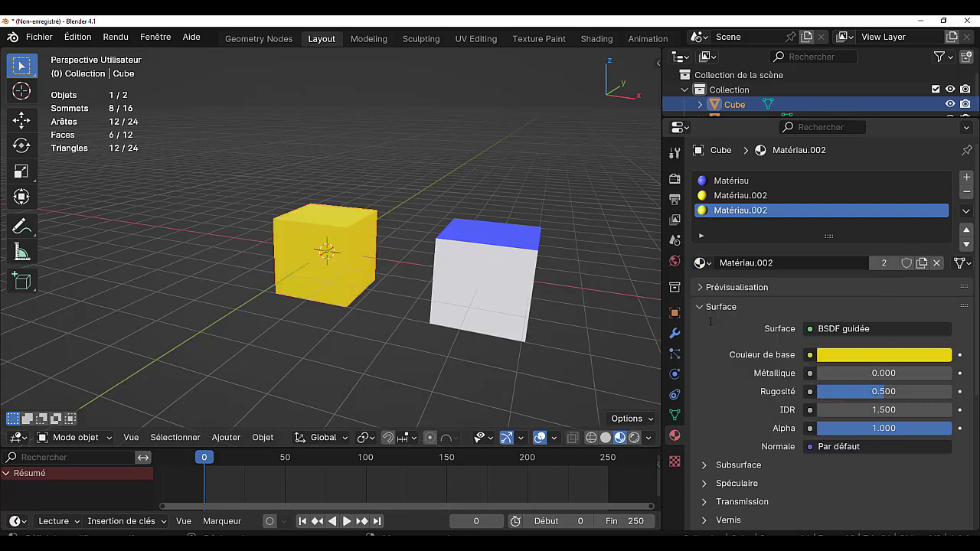
{"action": "left_click", "coordinate": [700, 263]}
{"action": "left_click", "coordinate": [716, 330]}
{"action": "left_click", "coordinate": [700, 263]}
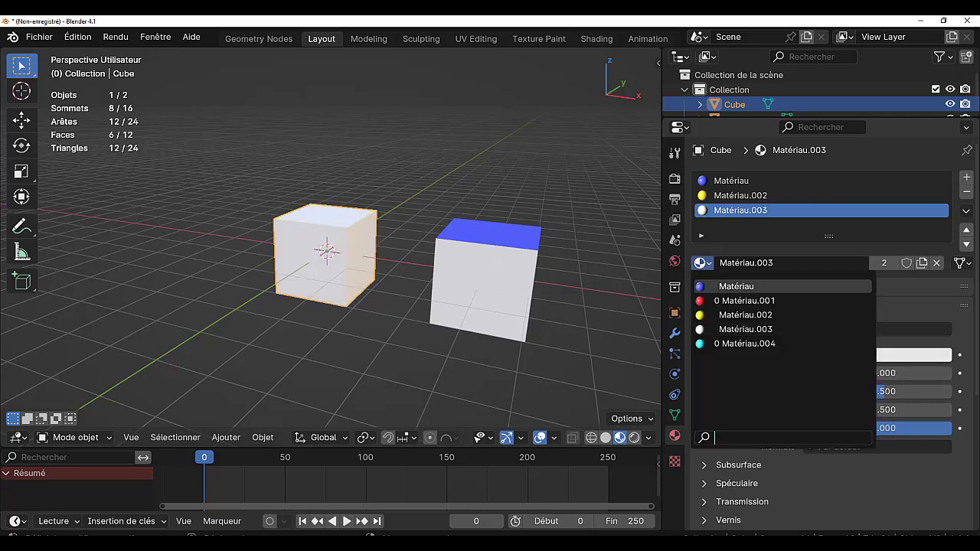
{"action": "left_click", "coordinate": [721, 344]}
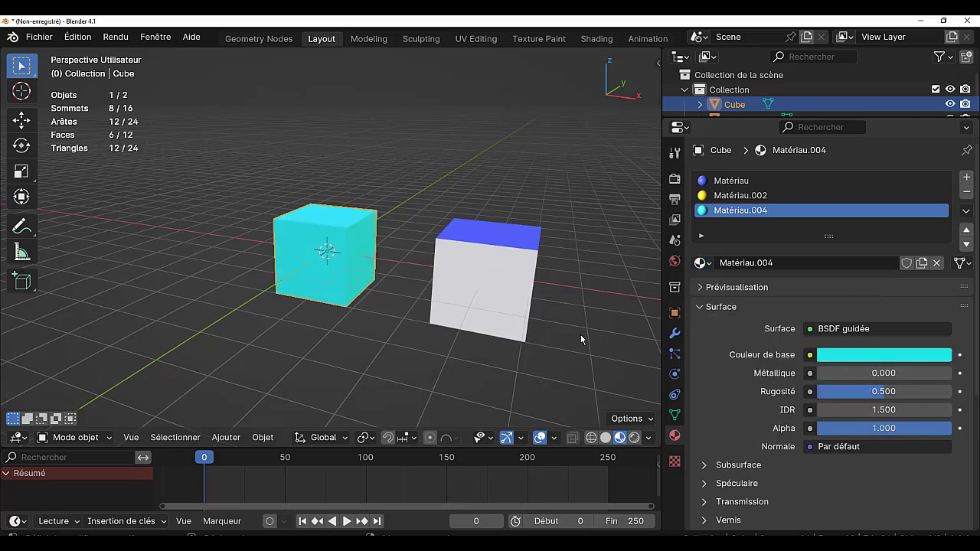
Step: In edit mode, unlink Matériau.004 from the cyan cube's third slot, checking its entry in the material list
{"action": "middle_click_drag", "start_coordinate": [436, 311], "coordinate": [561, 301]}
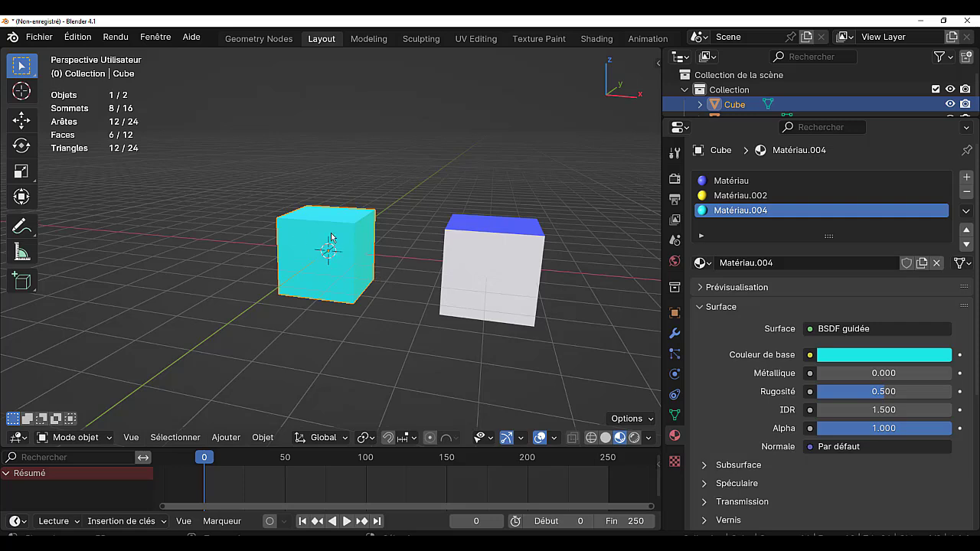
{"action": "key", "text": "Tab"}
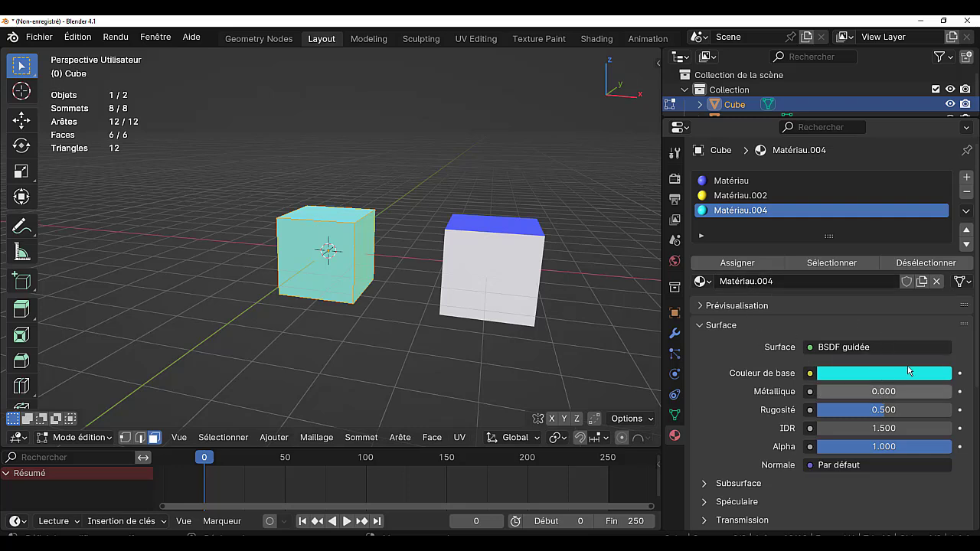
{"action": "left_click", "coordinate": [937, 283]}
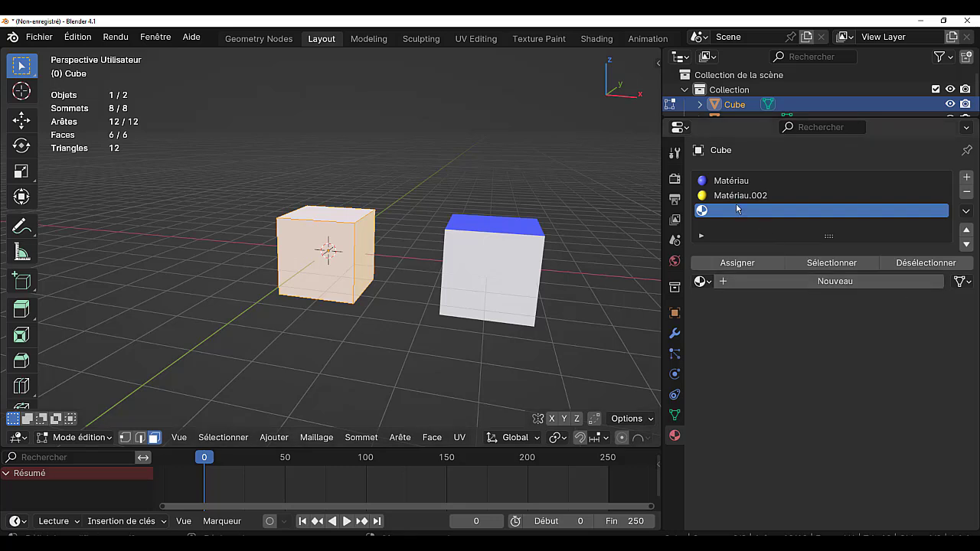
{"action": "left_click", "coordinate": [701, 281]}
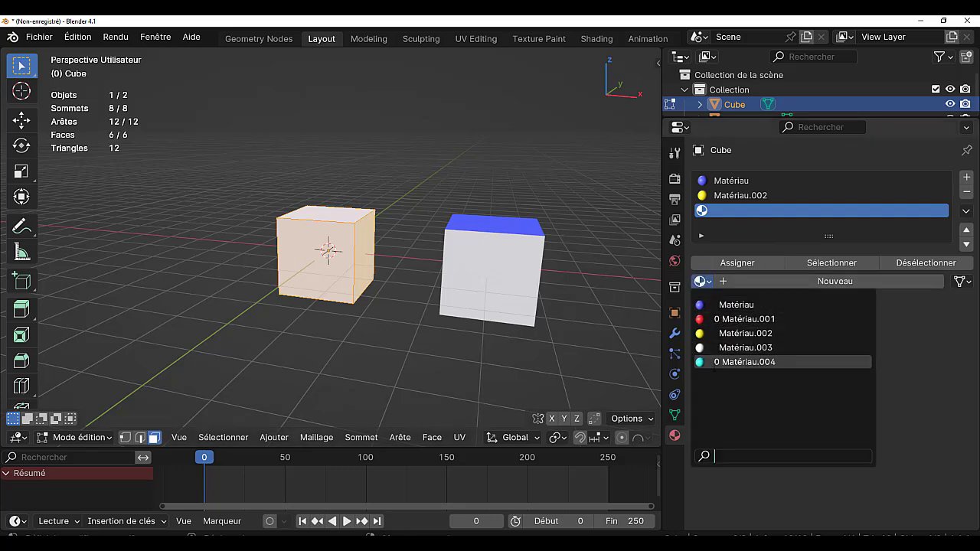
{"action": "left_click", "coordinate": [719, 361]}
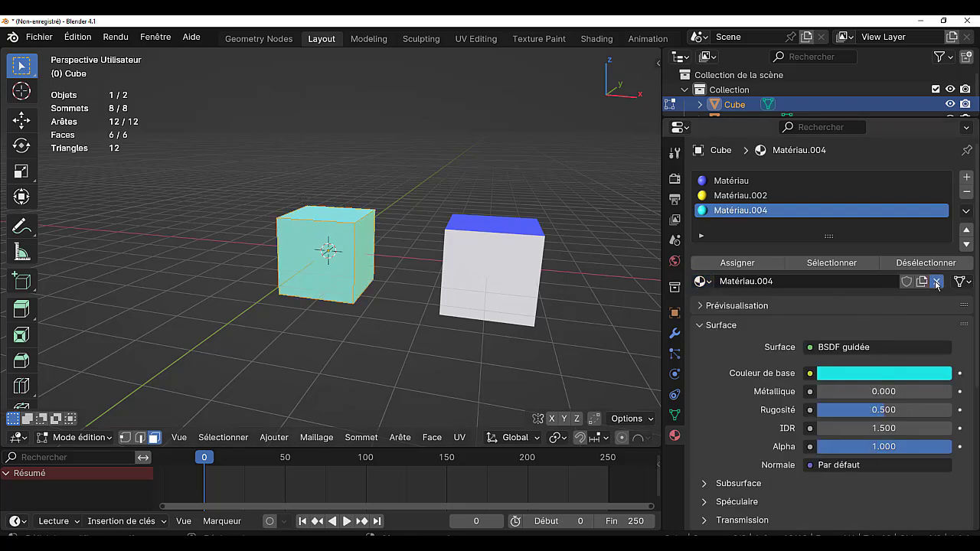
{"action": "left_click", "coordinate": [935, 281]}
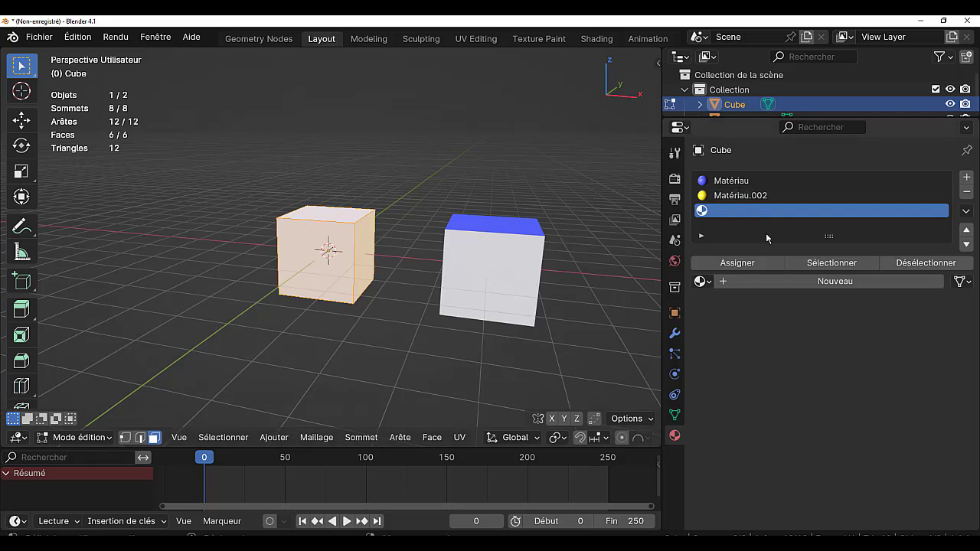
Step: Purge the file's unused data-blocks recursively and check the remaining materials in the list
{"action": "left_click", "coordinate": [36, 39]}
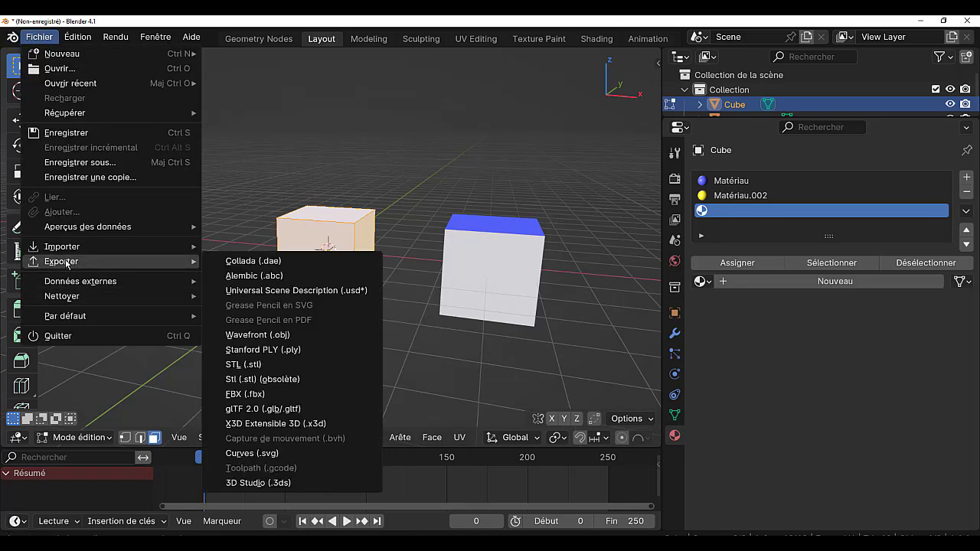
{"action": "mouse_move", "coordinate": [71, 305]}
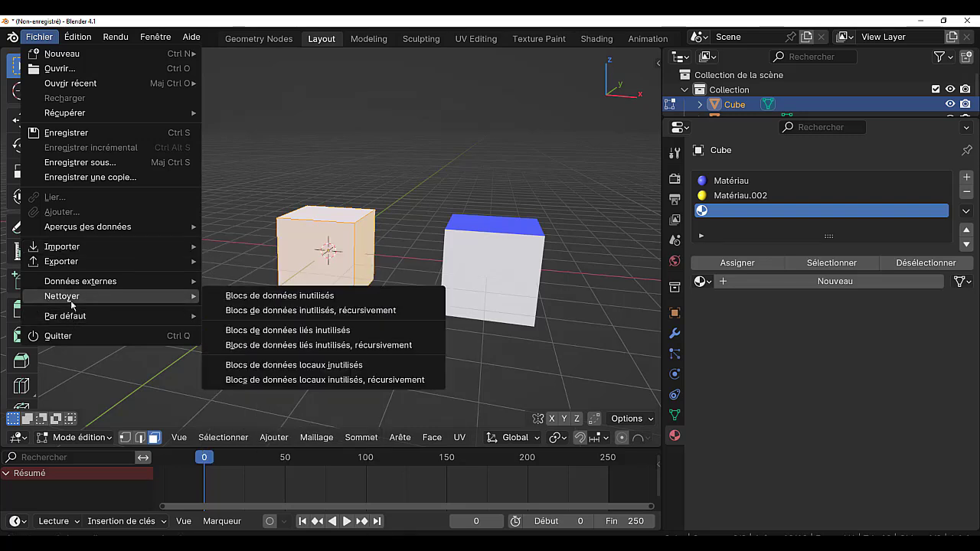
{"action": "left_click", "coordinate": [303, 312]}
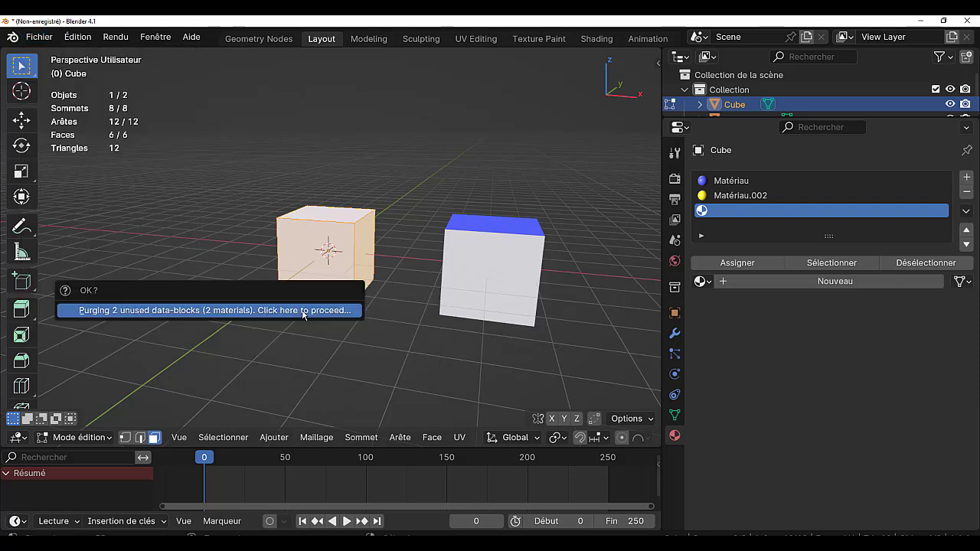
{"action": "left_click", "coordinate": [246, 310]}
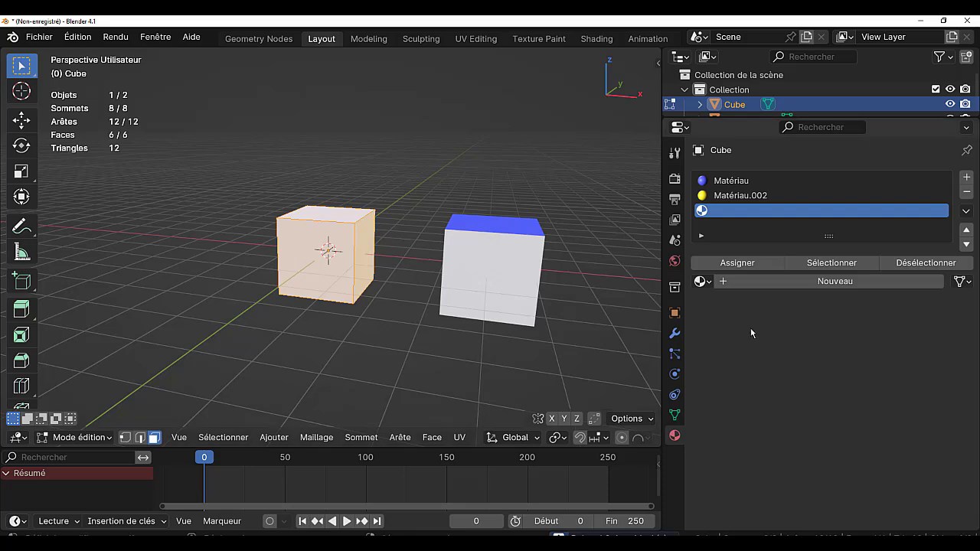
{"action": "left_click", "coordinate": [702, 281]}
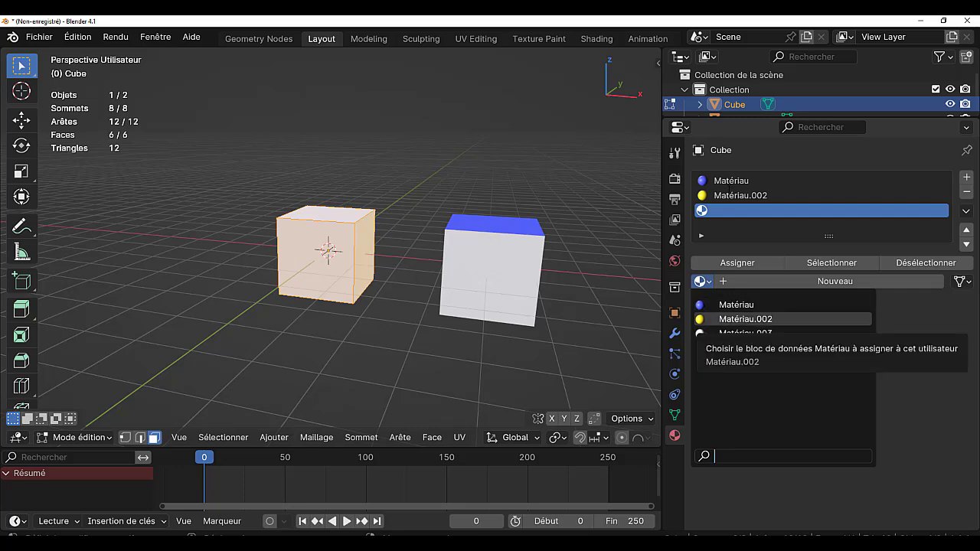
Step: Unlink the blue Matériau from the first cube's first slot and try to purge unused data-blocks recursively
{"action": "left_click", "coordinate": [733, 182]}
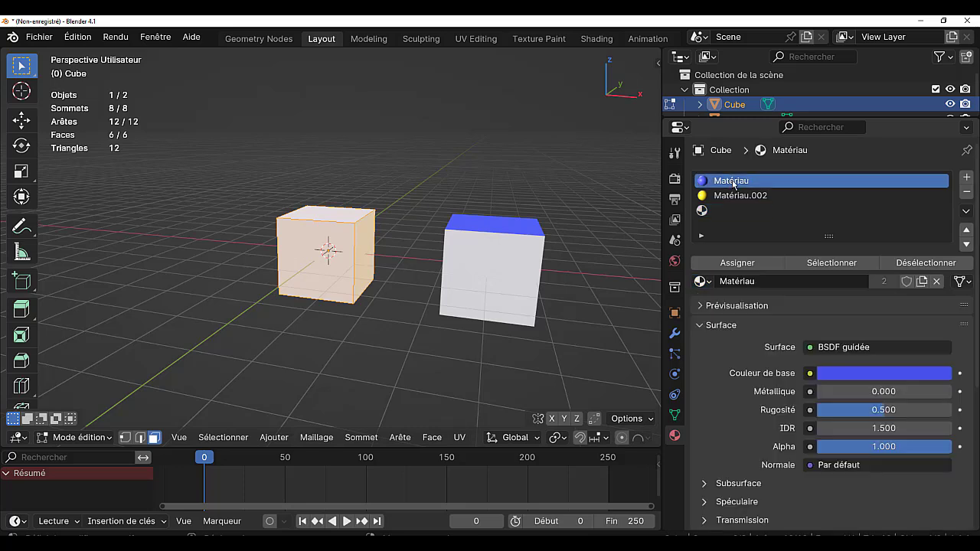
{"action": "left_click", "coordinate": [939, 282]}
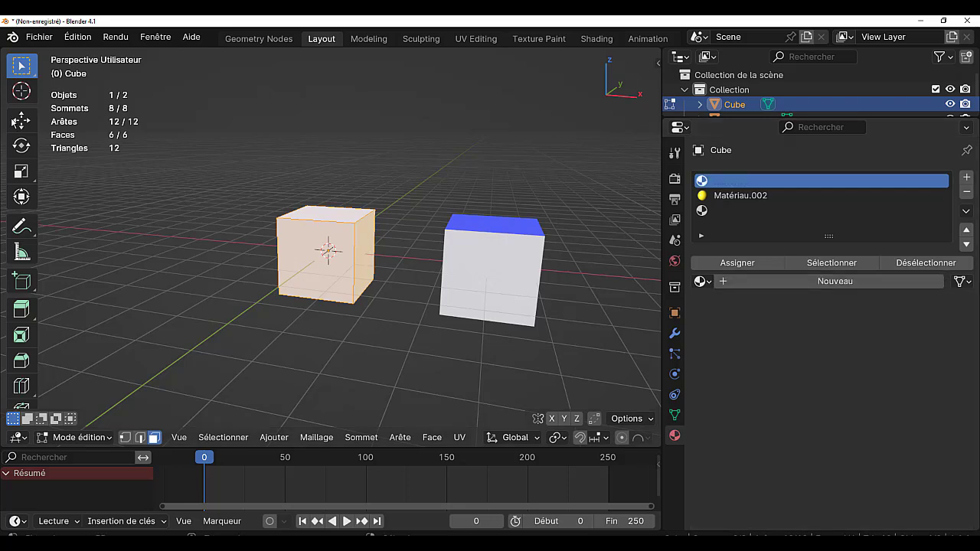
{"action": "left_click", "coordinate": [39, 37]}
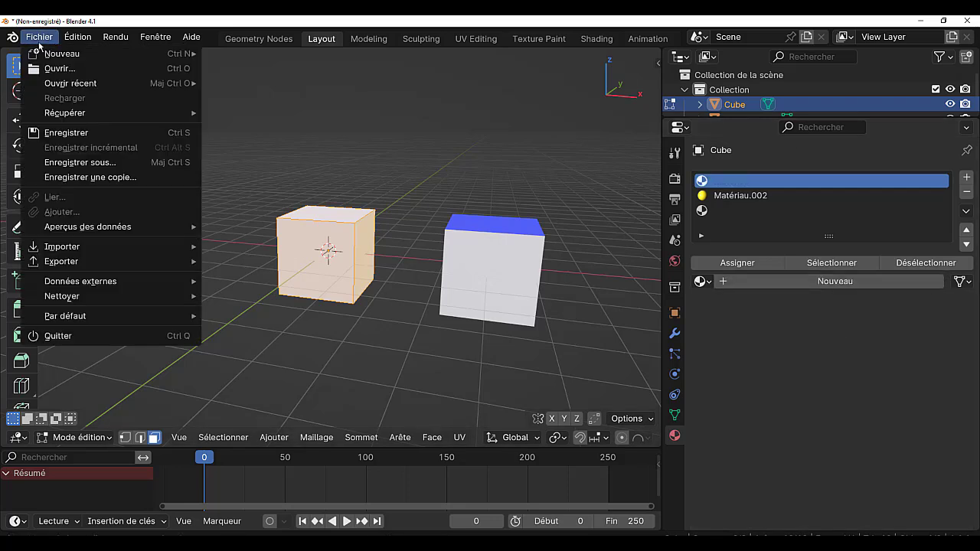
{"action": "mouse_move", "coordinate": [67, 283]}
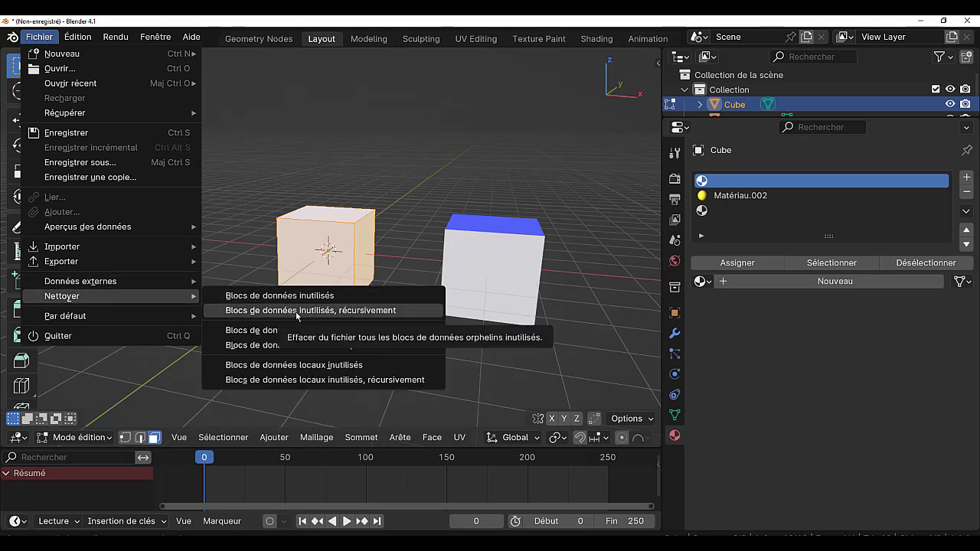
{"action": "left_click", "coordinate": [296, 310]}
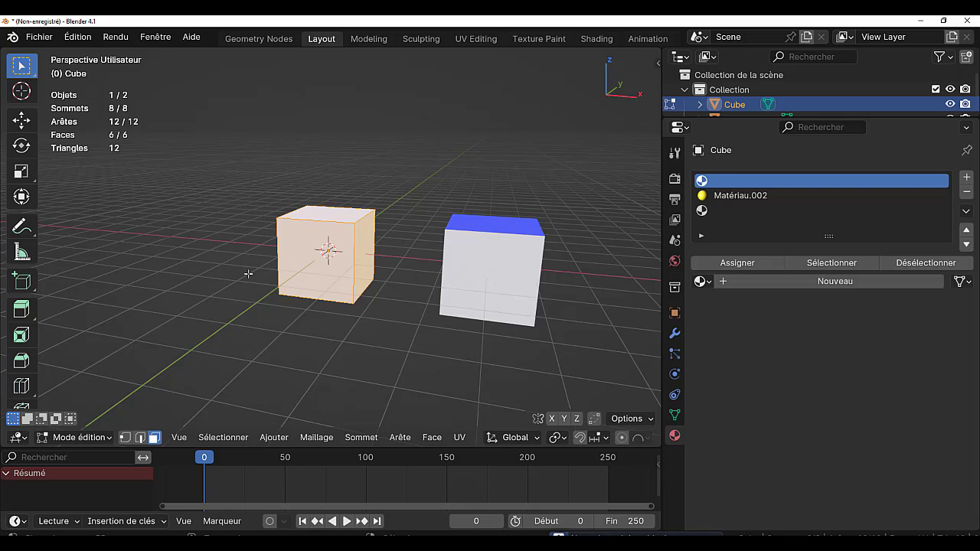
Step: Select all faces of the second cube in edit mode and unlink the blue Matériau from its first slot
{"action": "key", "text": "Tab"}
{"action": "left_click", "coordinate": [485, 284]}
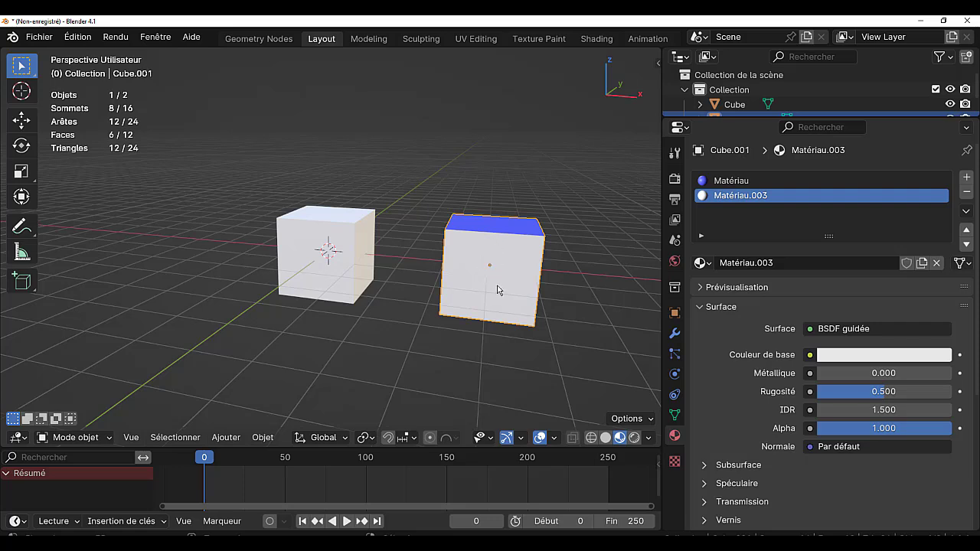
{"action": "key", "text": "Tab"}
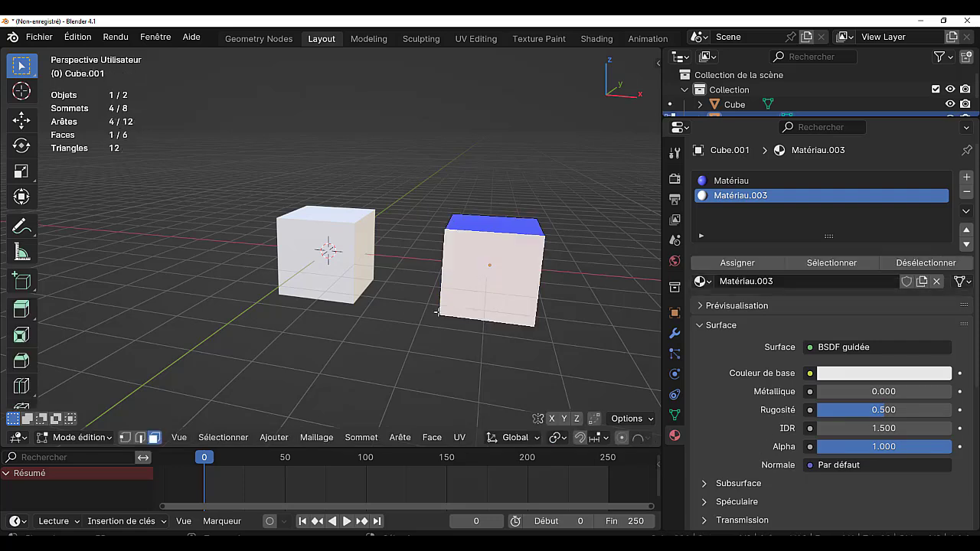
{"action": "key", "text": "a"}
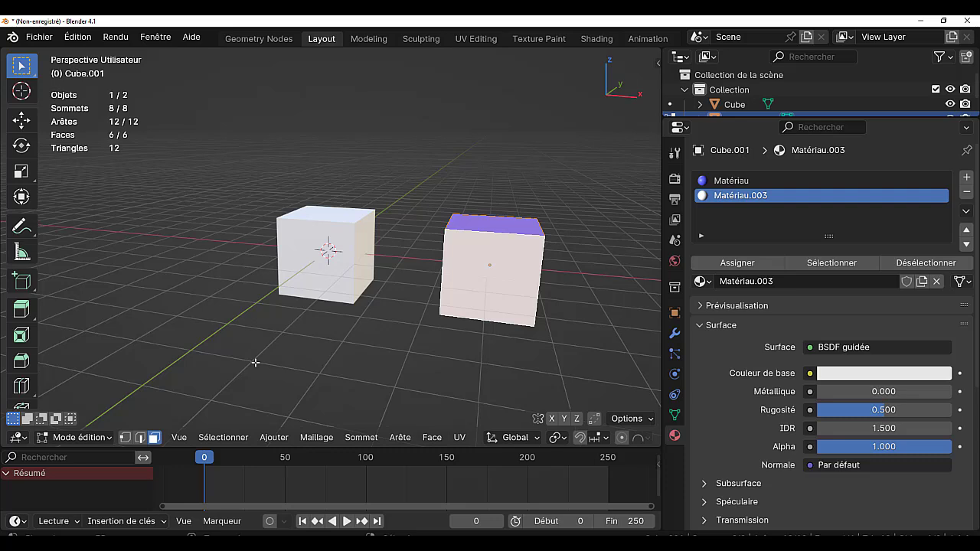
{"action": "left_click", "coordinate": [725, 181]}
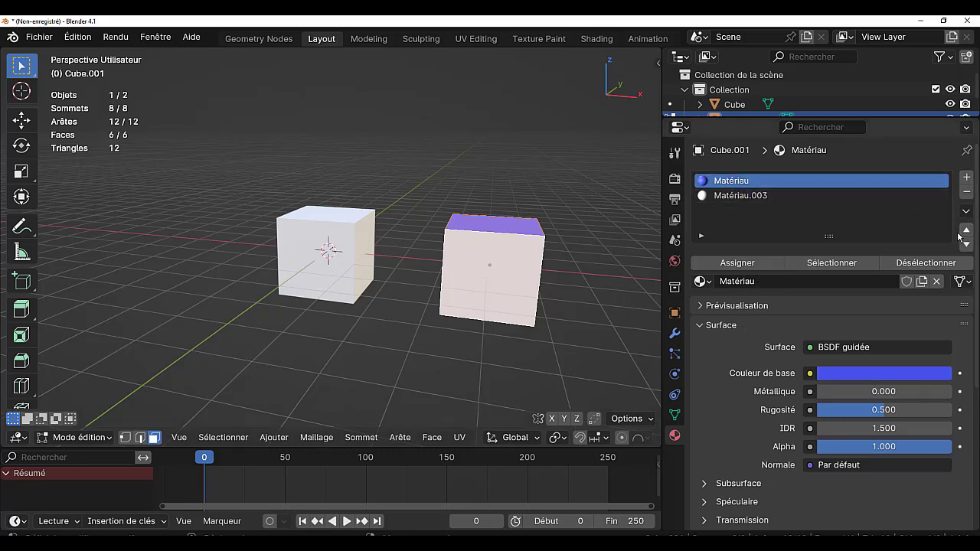
{"action": "left_click", "coordinate": [936, 281]}
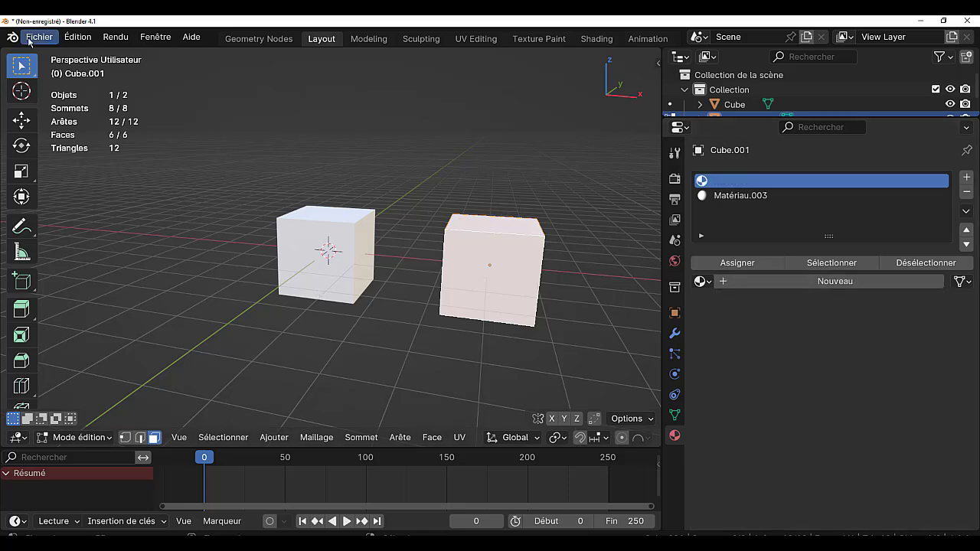
Step: Purge the unused data-blocks recursively to delete the blue material and check the material list
{"action": "left_click", "coordinate": [30, 38]}
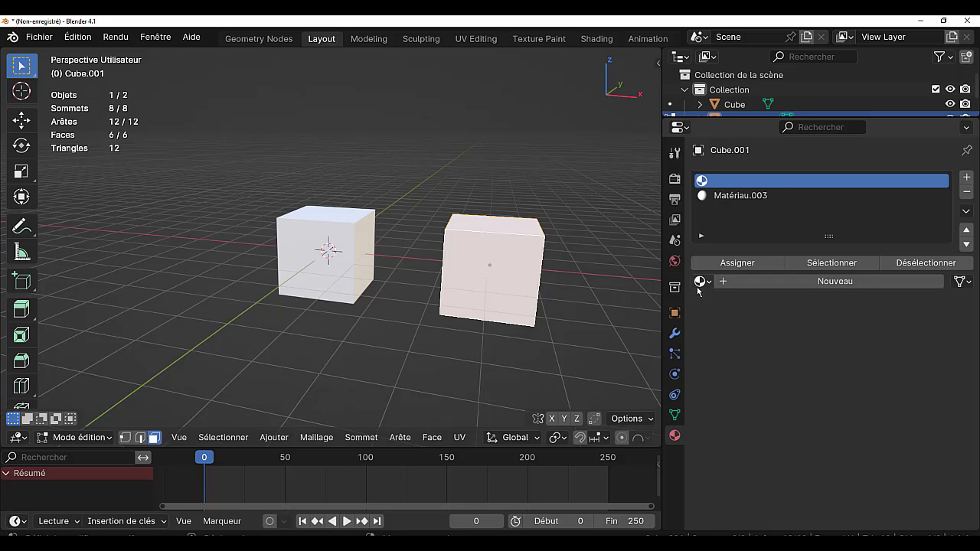
{"action": "left_click", "coordinate": [700, 282]}
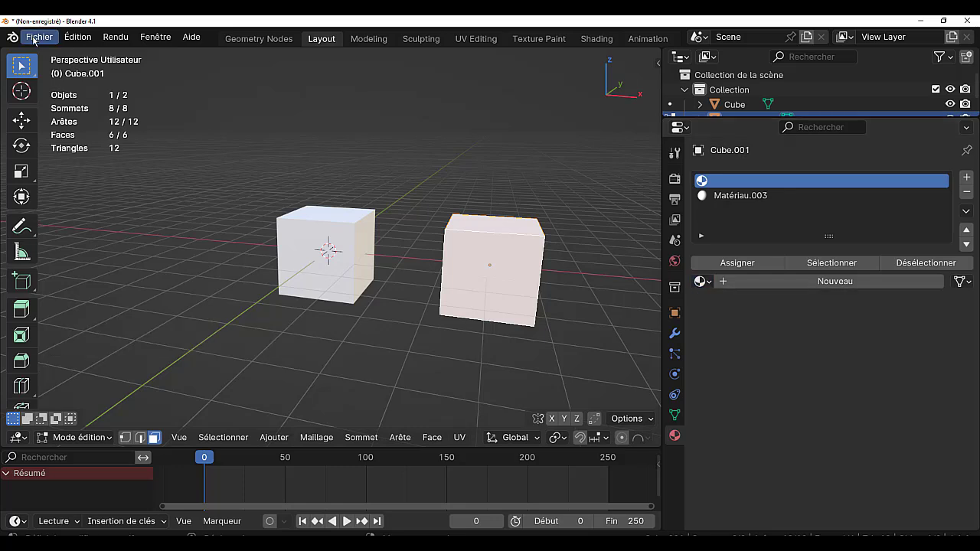
{"action": "left_click", "coordinate": [39, 37]}
{"action": "mouse_move", "coordinate": [61, 299]}
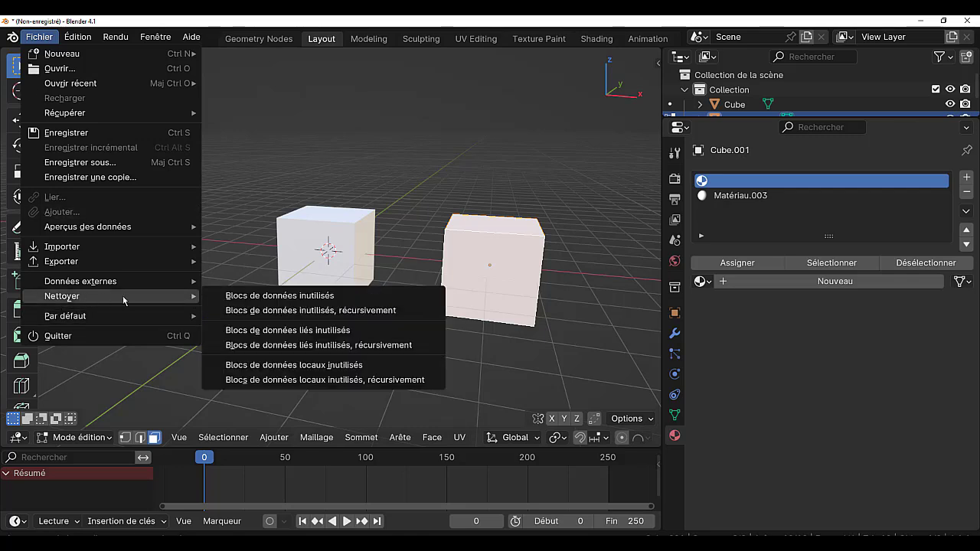
{"action": "left_click", "coordinate": [277, 310]}
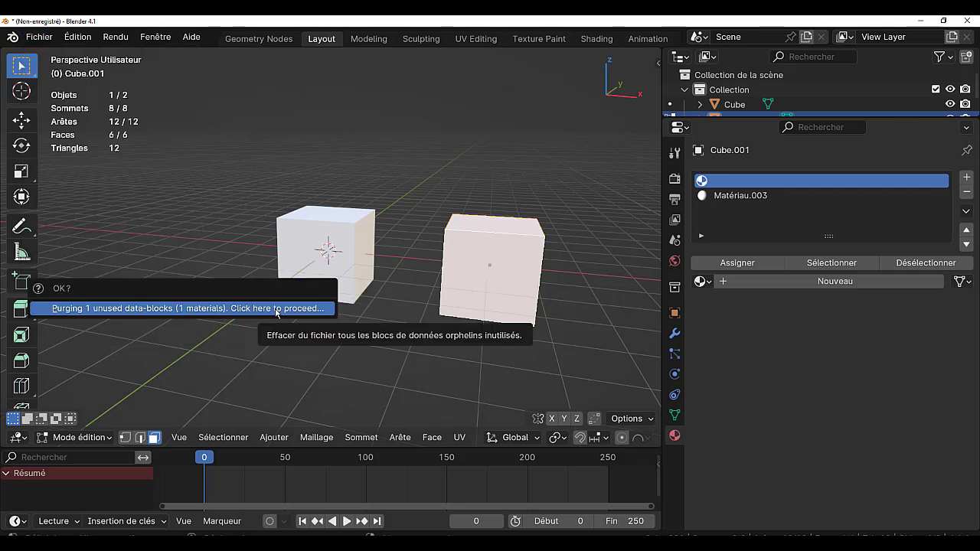
{"action": "left_click", "coordinate": [272, 309]}
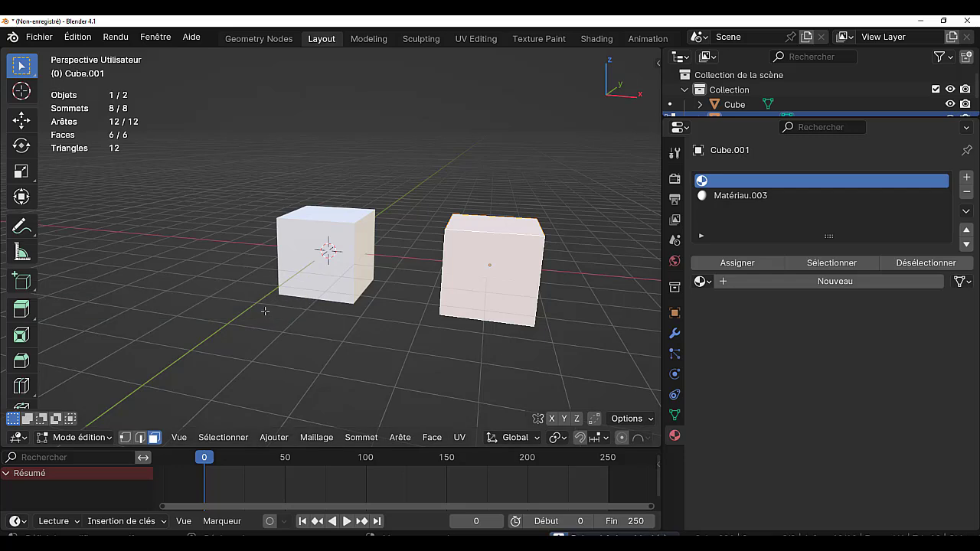
{"action": "left_click", "coordinate": [700, 282]}
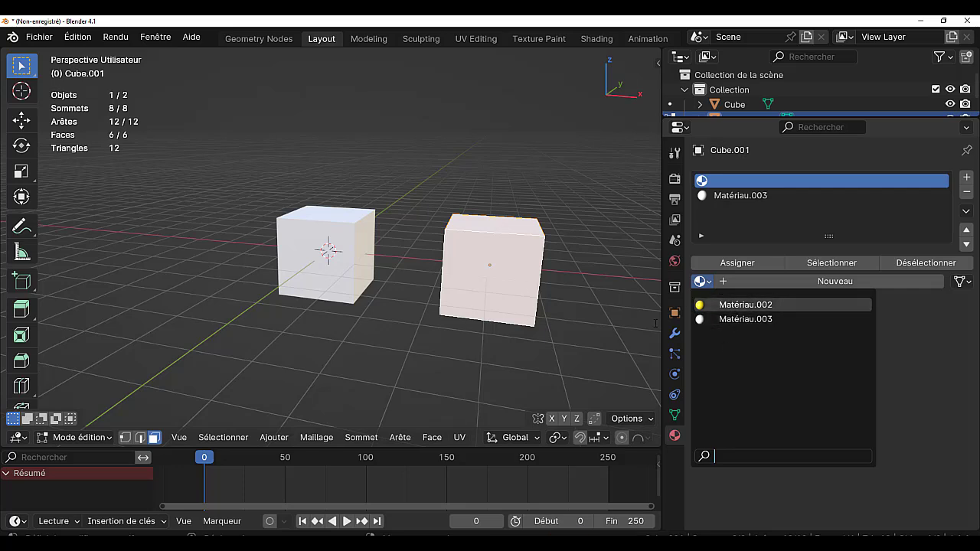
{"action": "left_click", "coordinate": [554, 338]}
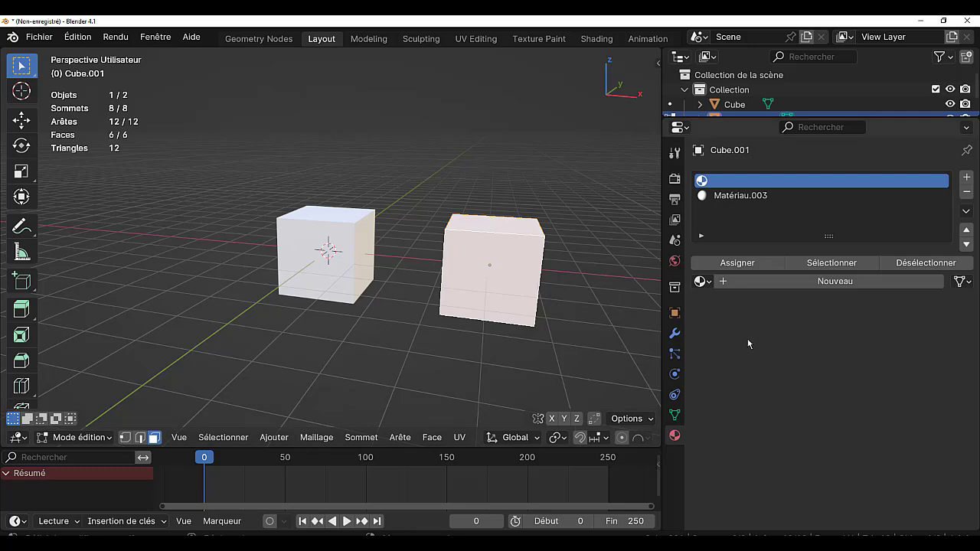
Step: Widen the 3D viewport, return to object mode and look over both white cubes
{"action": "left_click_drag", "start_coordinate": [659, 285], "coordinate": [831, 270]}
{"action": "scroll", "coordinate": [666, 303], "scroll_direction": "down", "scroll_amount": 4}
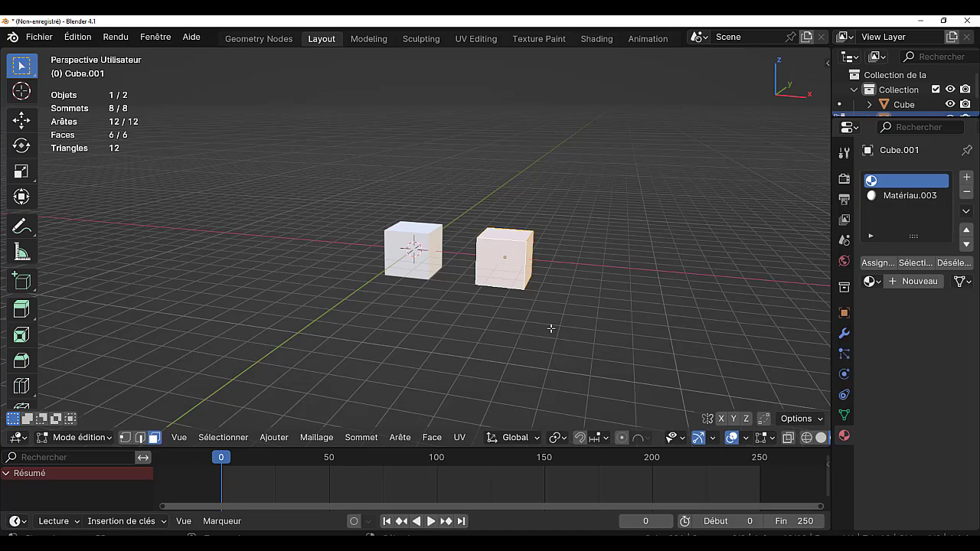
{"action": "key", "text": "Tab"}
{"action": "middle_click_drag", "start_coordinate": [583, 316], "coordinate": [542, 306]}
{"action": "scroll", "coordinate": [573, 332], "scroll_direction": "up", "scroll_amount": 4}
{"action": "scroll", "coordinate": [541, 308], "scroll_direction": "up", "scroll_amount": 3}
{"action": "scroll", "coordinate": [540, 307], "scroll_direction": "down", "scroll_amount": 3}
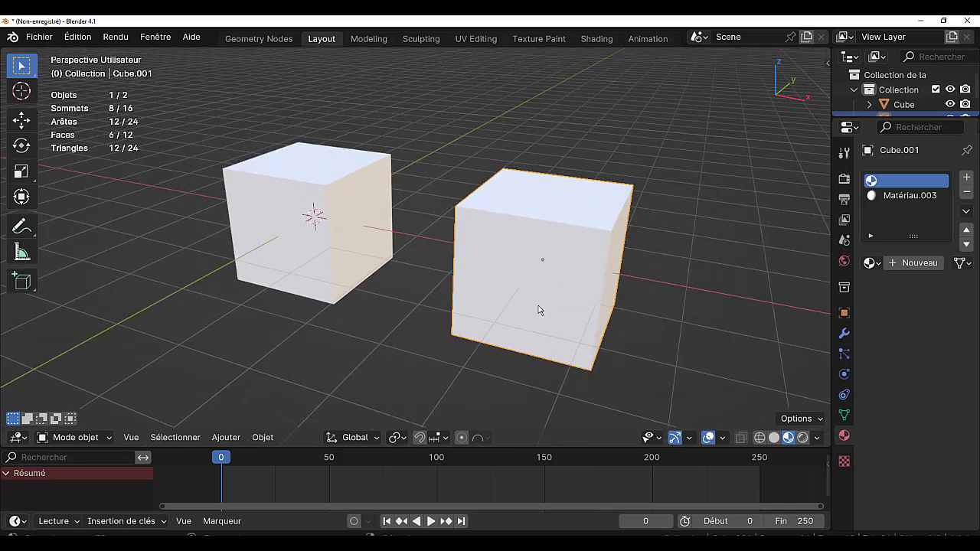